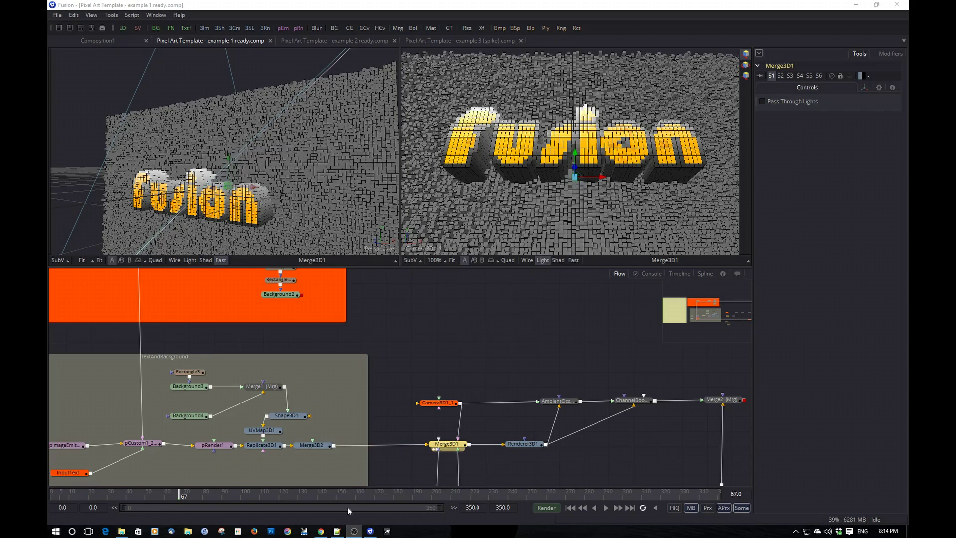
- Switch to the browser, open the "FREE Pixel Art Template!" post and read through its description
click(321, 532)
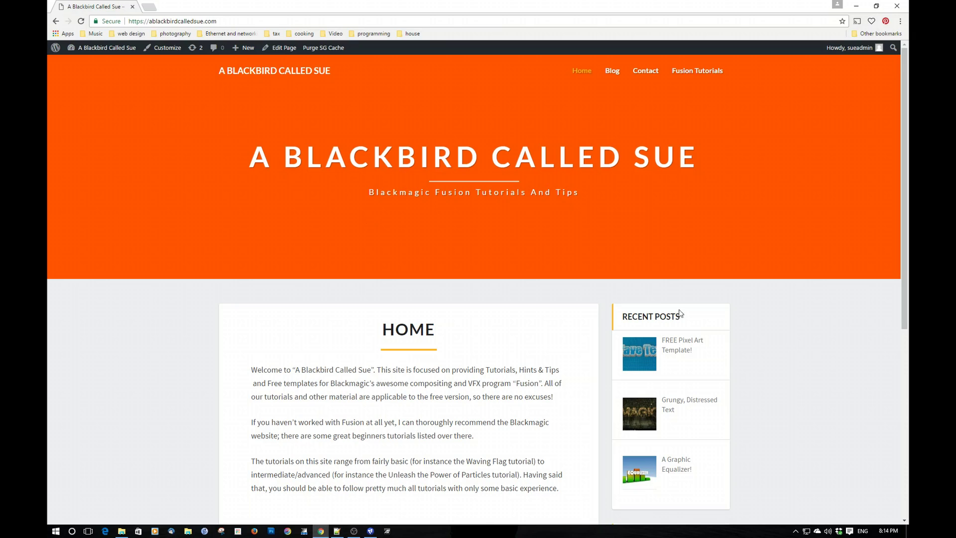
click(677, 351)
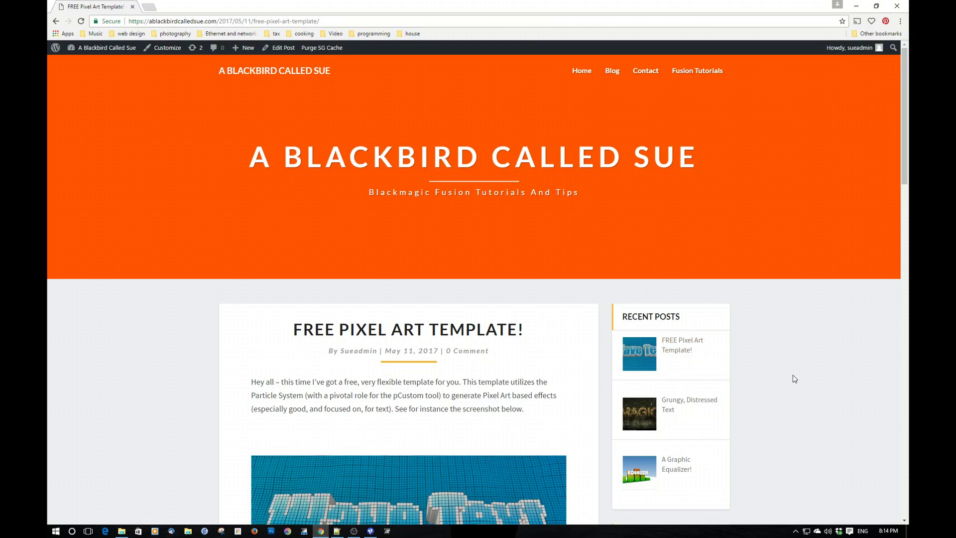
scroll(795, 377, down, 3)
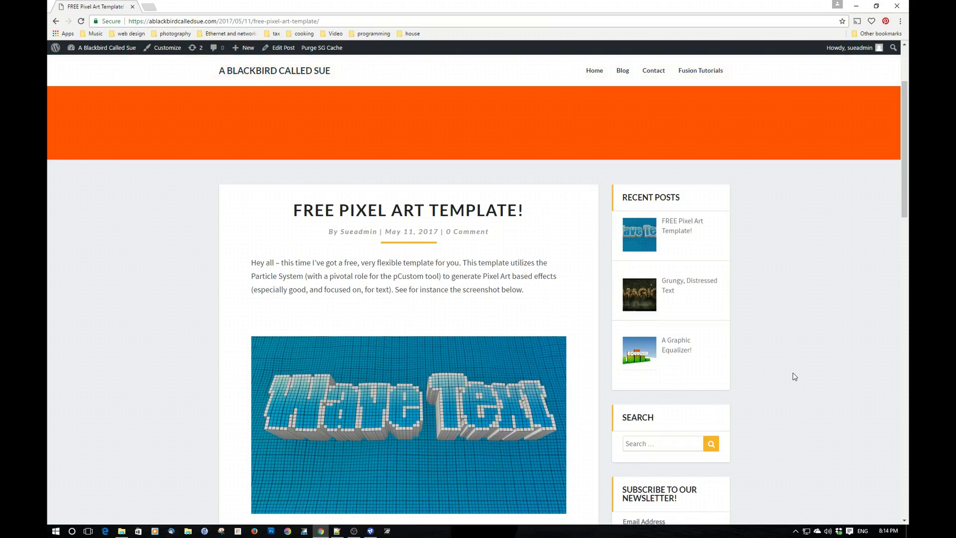
scroll(795, 377, down, 9)
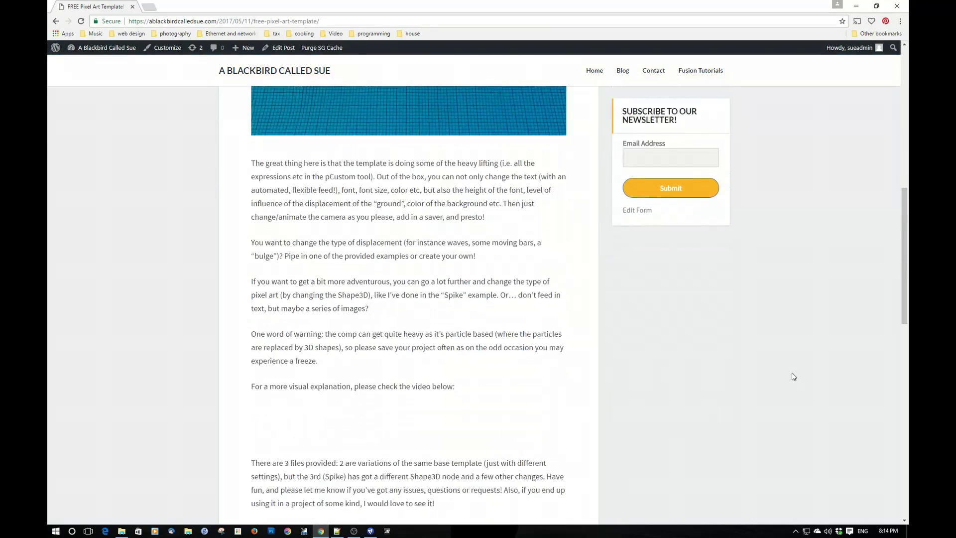
scroll(794, 377, up, 2)
scroll(794, 377, down, 3)
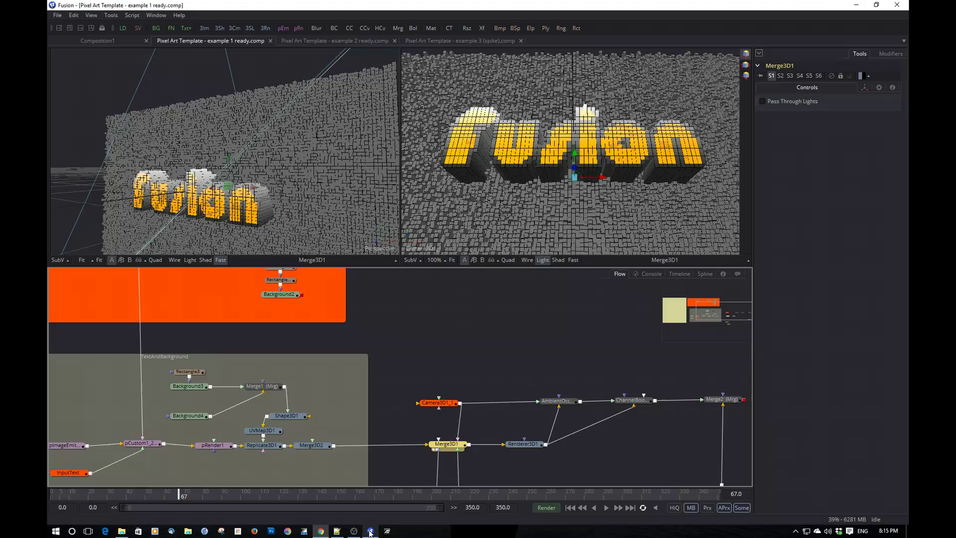
- Switch to Fusion and examine how the displacement input and the TextAndBackground nodes feed the pCustom node
click(371, 530)
drag(387, 337, 548, 320)
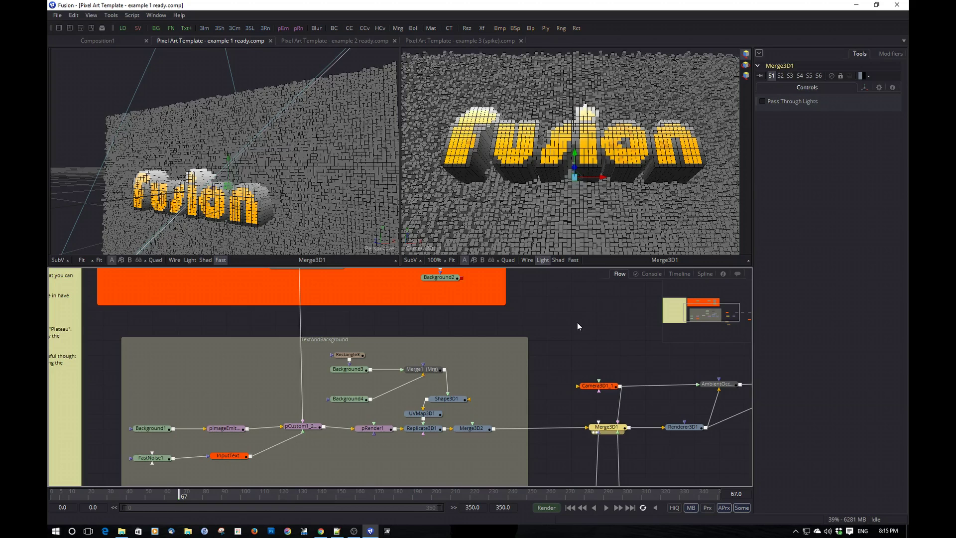
scroll(578, 322, down, 2)
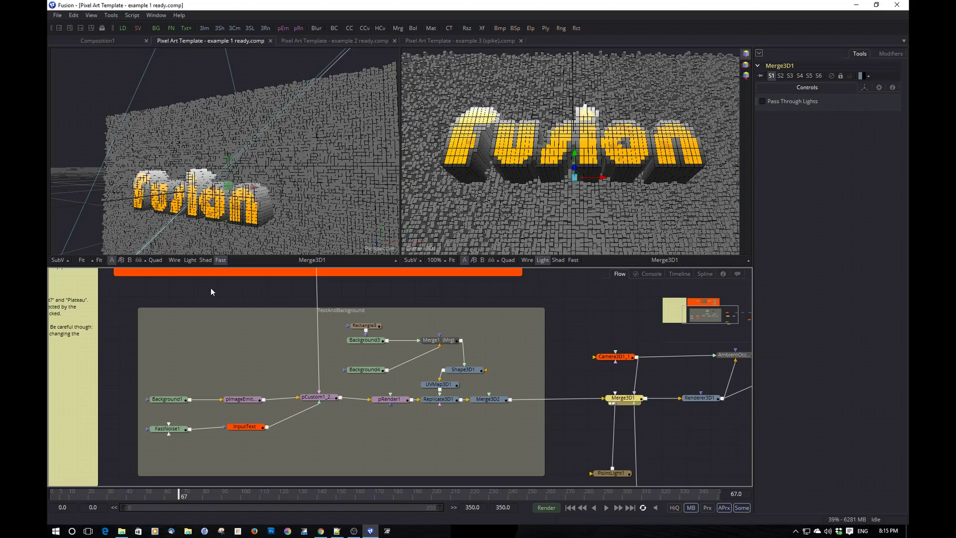
drag(210, 288, 224, 363)
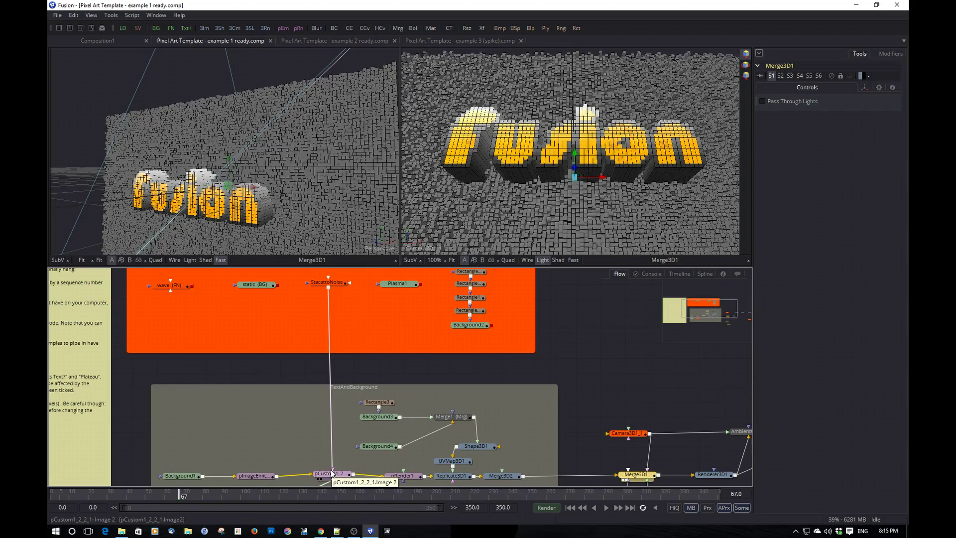
drag(572, 383, 568, 316)
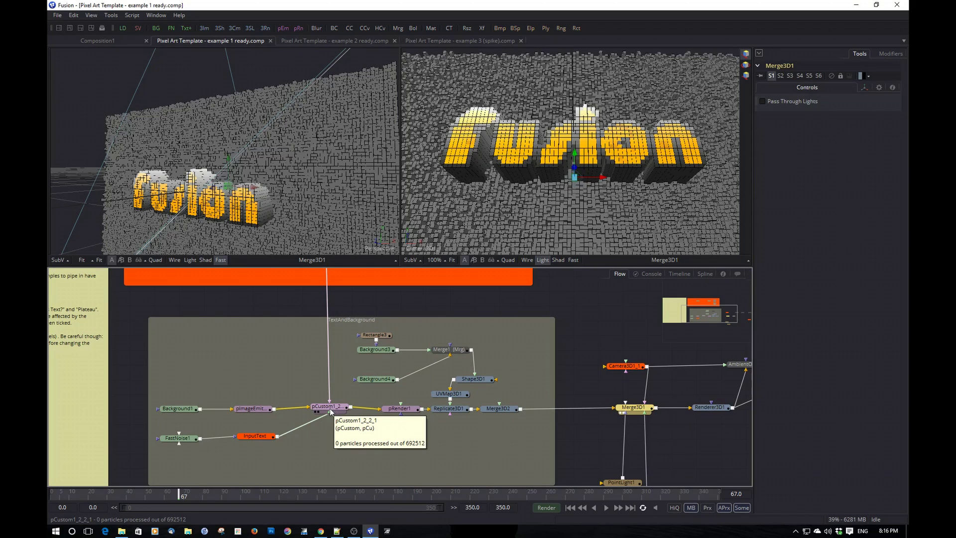
- Show the InputText node's settings and check the numbered sample text in Notepad++, returning to Fusion
click(254, 436)
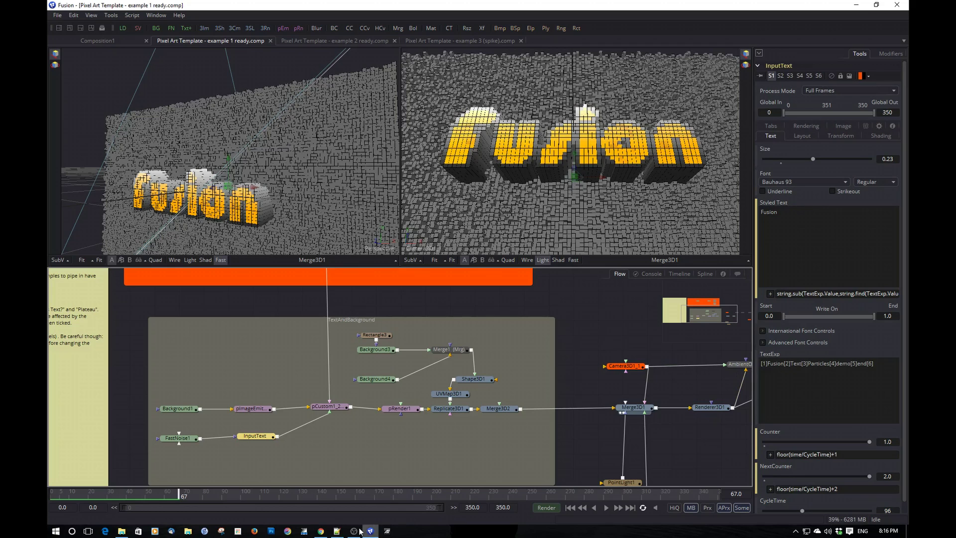
click(337, 531)
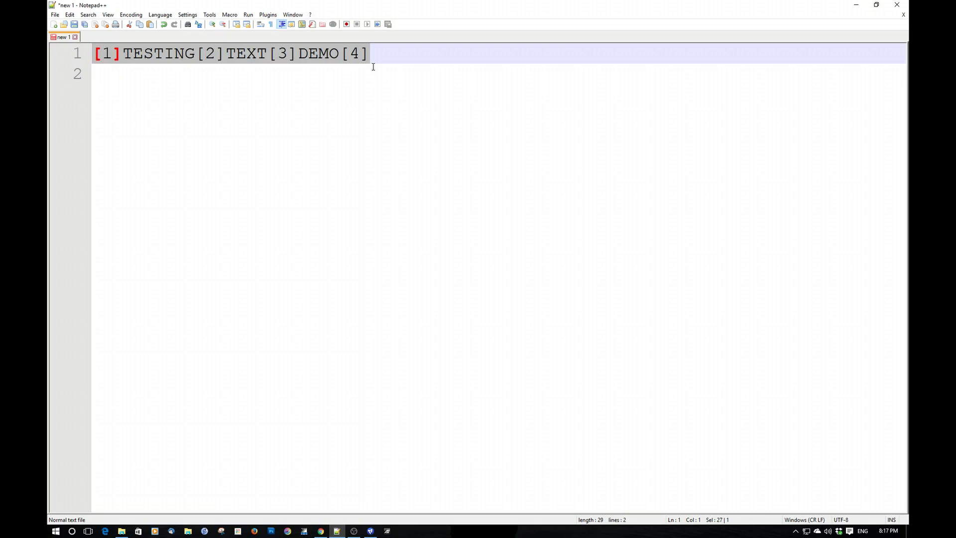
click(370, 531)
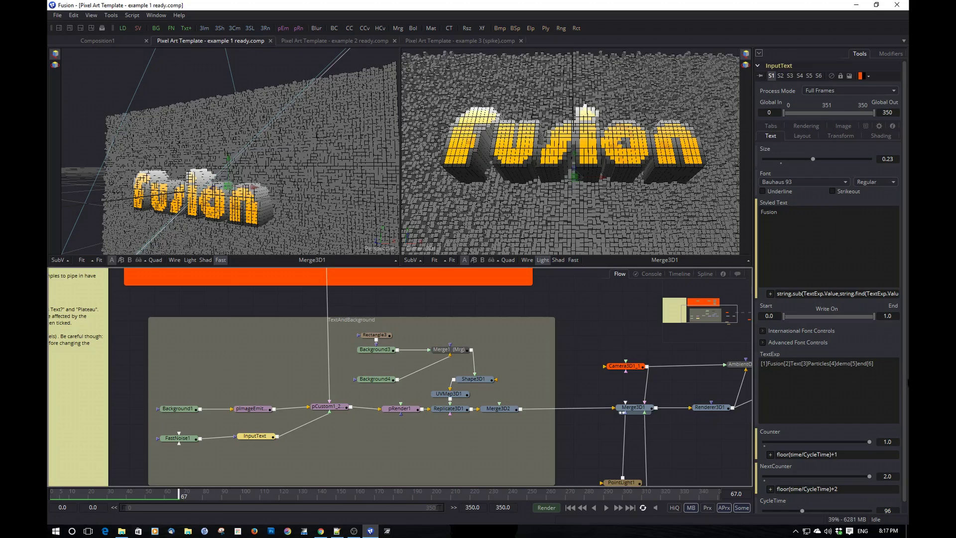
- Try adding the sequence marker [7] to the end of InputText's TextExp string, and delete it again
scroll(781, 494, down, 1)
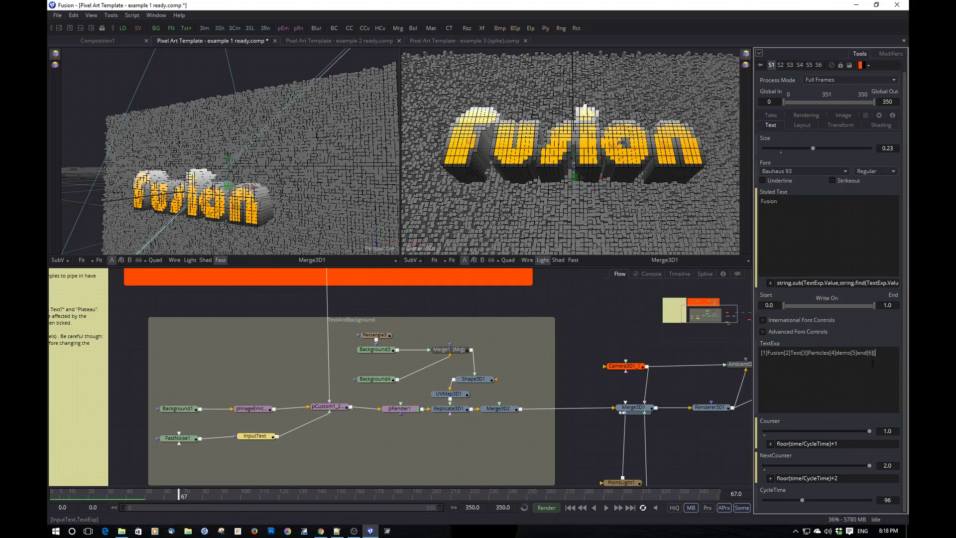
text(7])
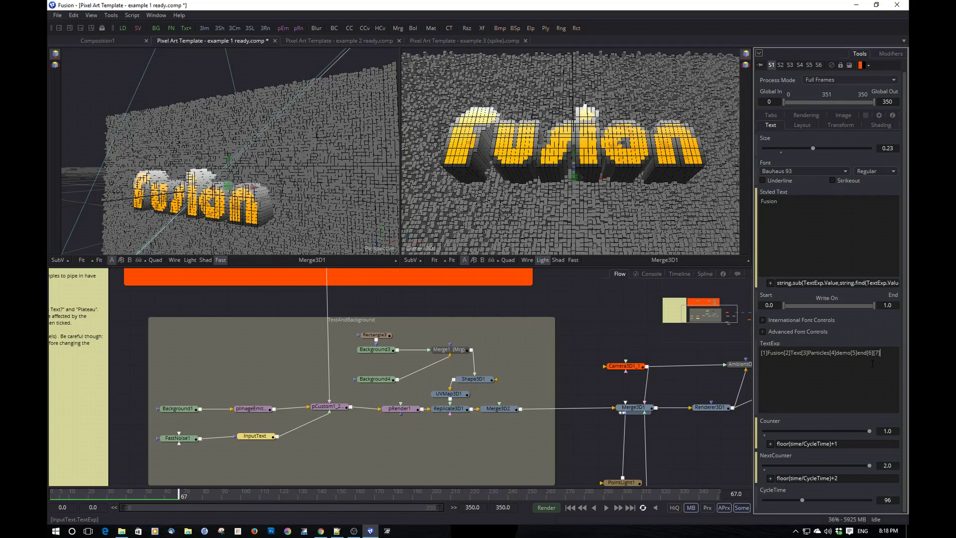
key(BackSpace)
key(BackSpace)
key(BackSpace)
key(BackSpace)
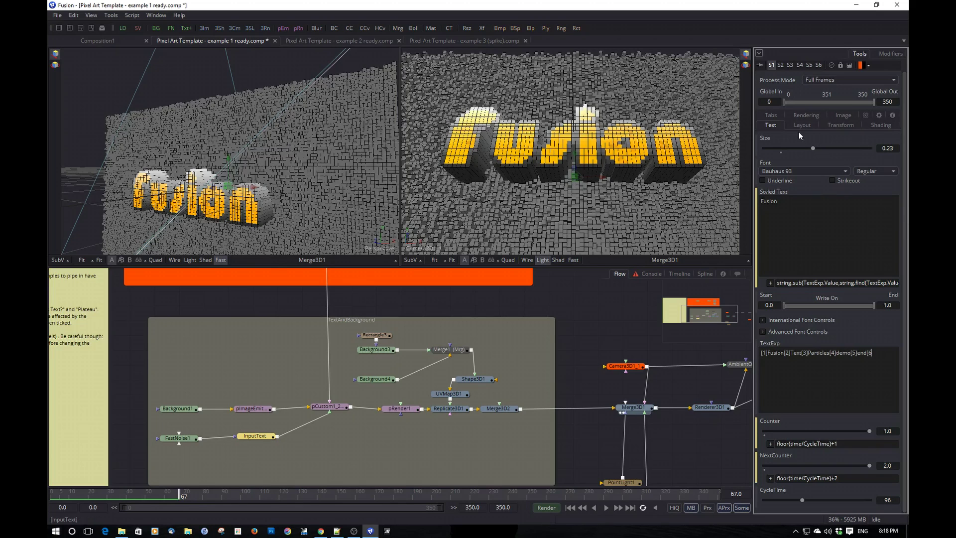
- Try the Bilbo font on InputText and display the flat text in the first viewer
click(815, 170)
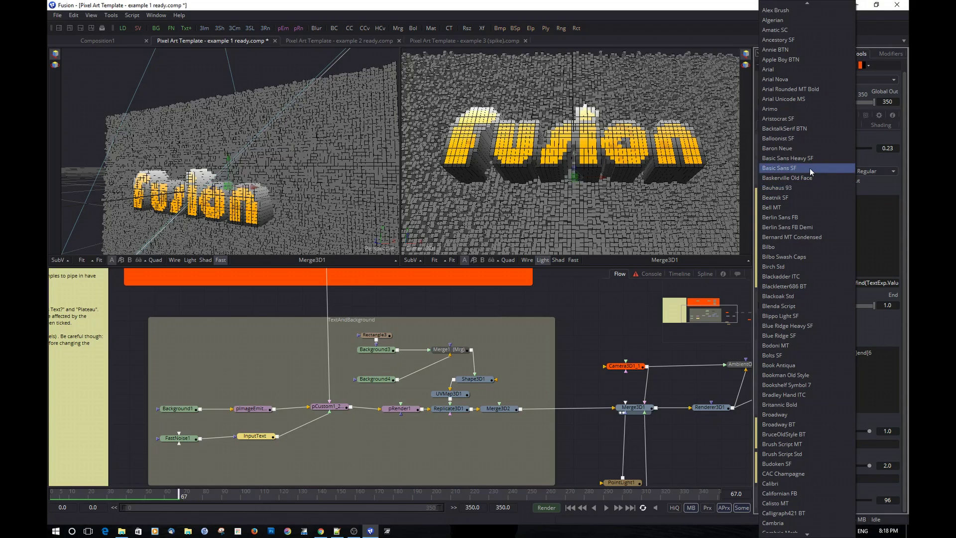
click(781, 247)
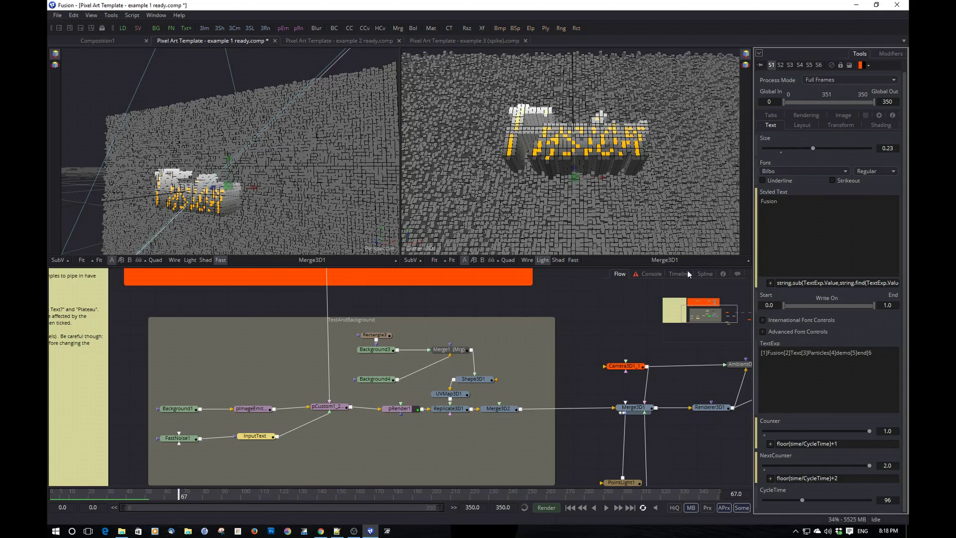
click(255, 437)
key(1)
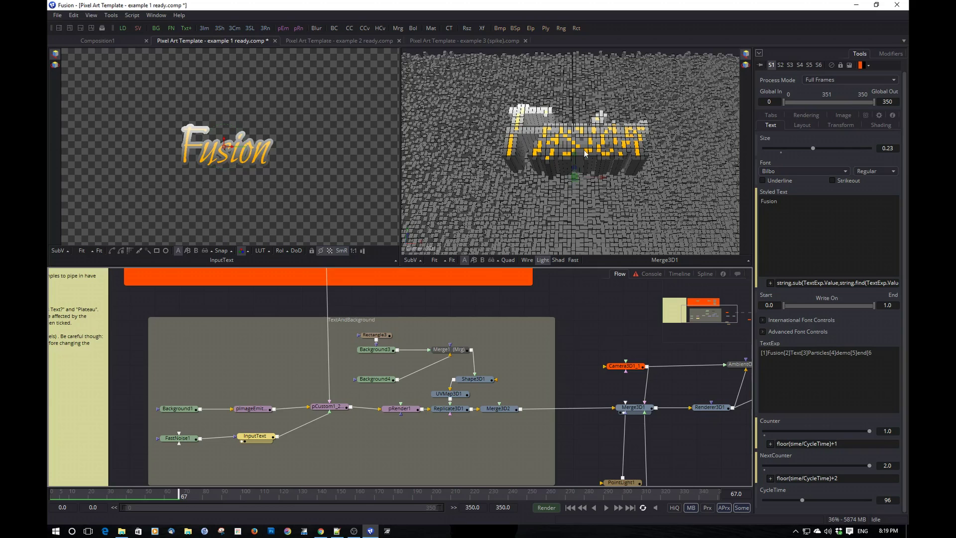
- Undo the font change and display Merge3D1 in the first viewer again
click(600, 328)
key(ctrl+z)
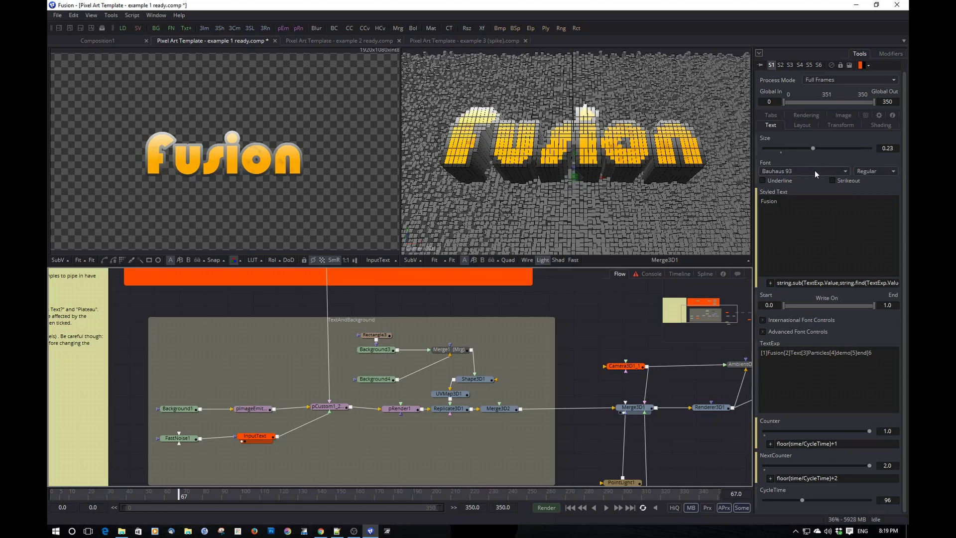
click(634, 408)
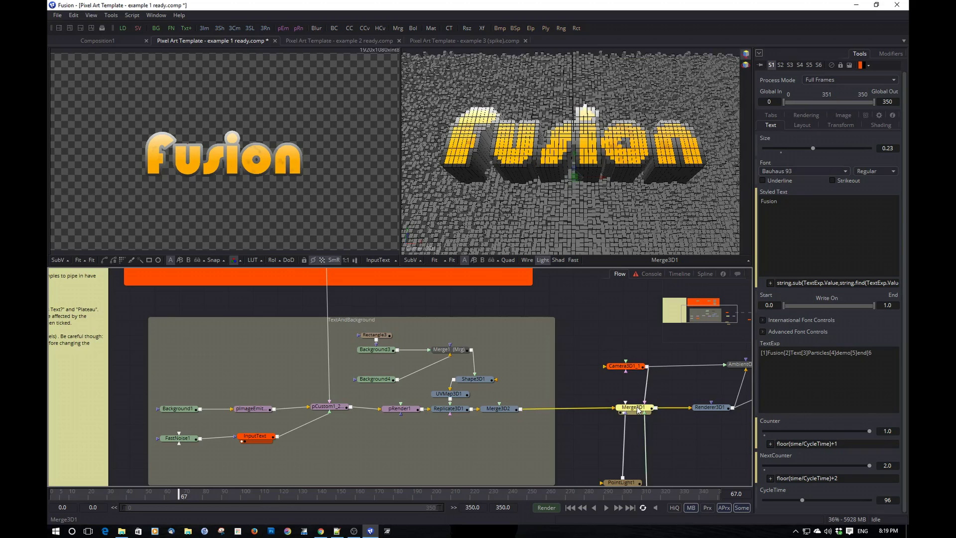
key(1)
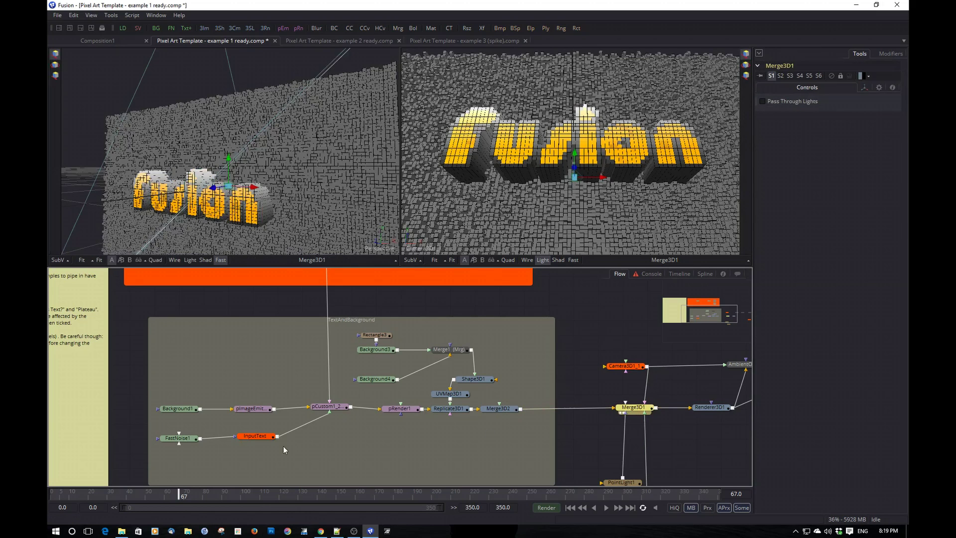
- Inspect shading elements 1 and 2 of the InputText node
click(261, 439)
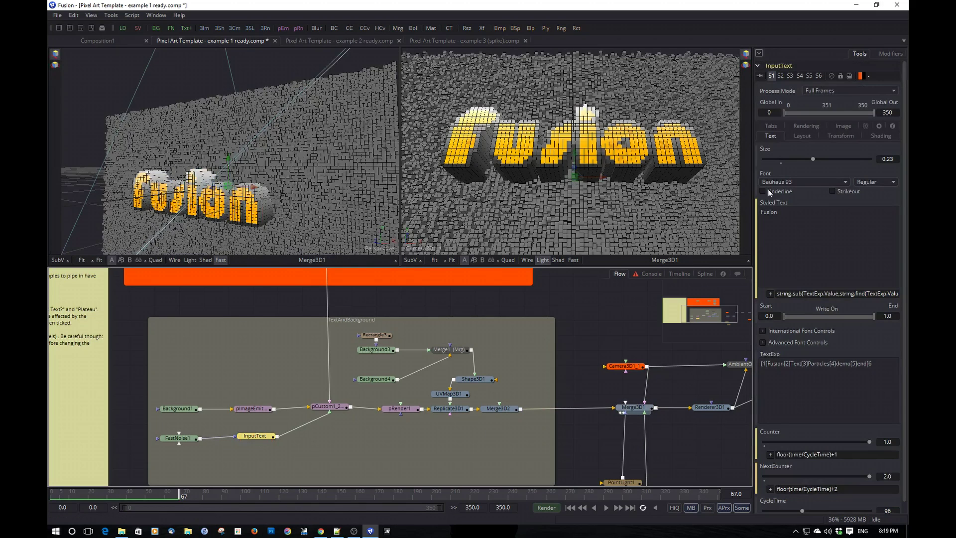
click(883, 135)
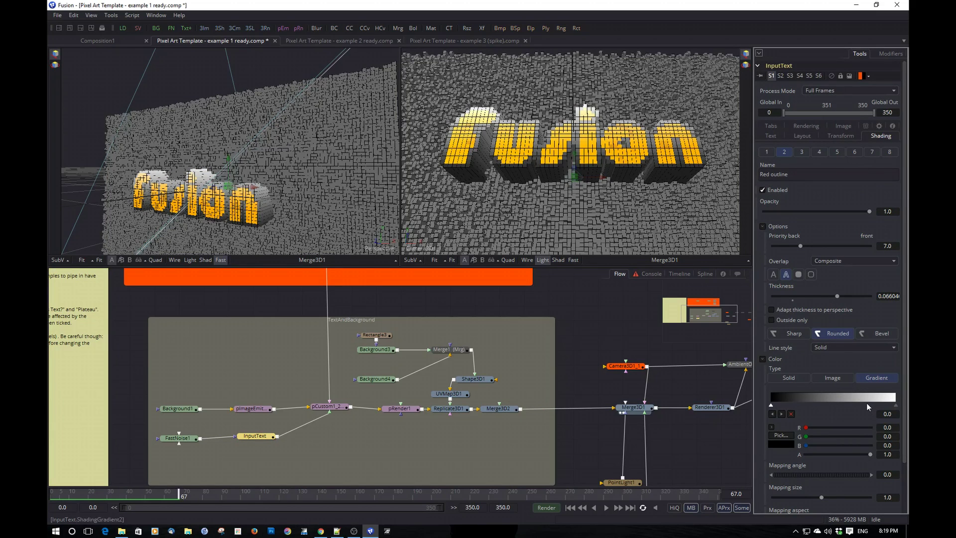
click(773, 154)
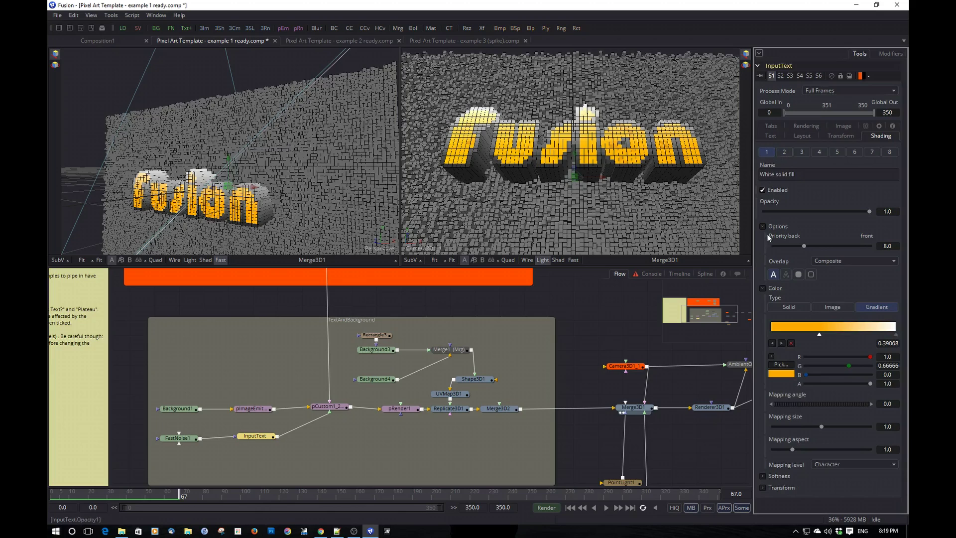
click(784, 152)
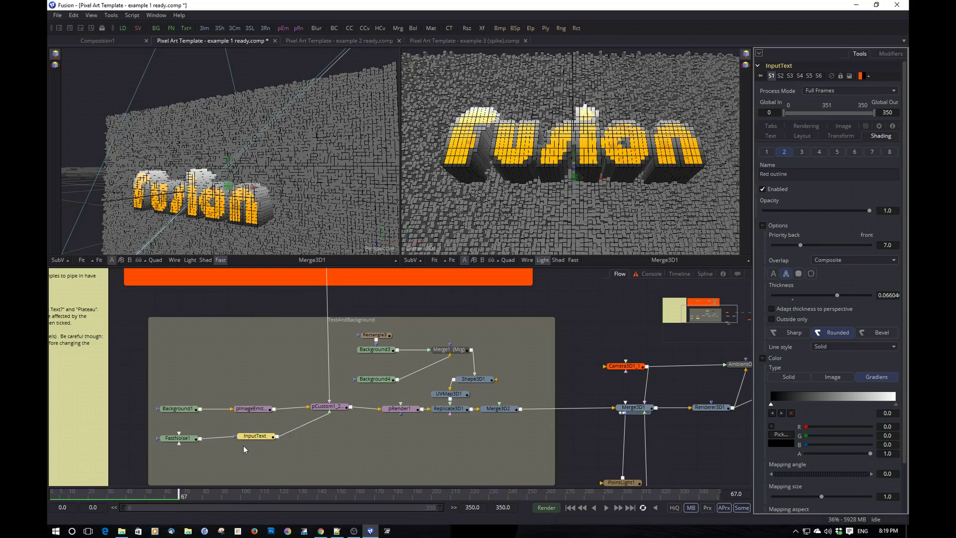
- Check InputText's image size settings and look over the DisplacementInput group in the flow
mouse_move(269, 439)
click(851, 126)
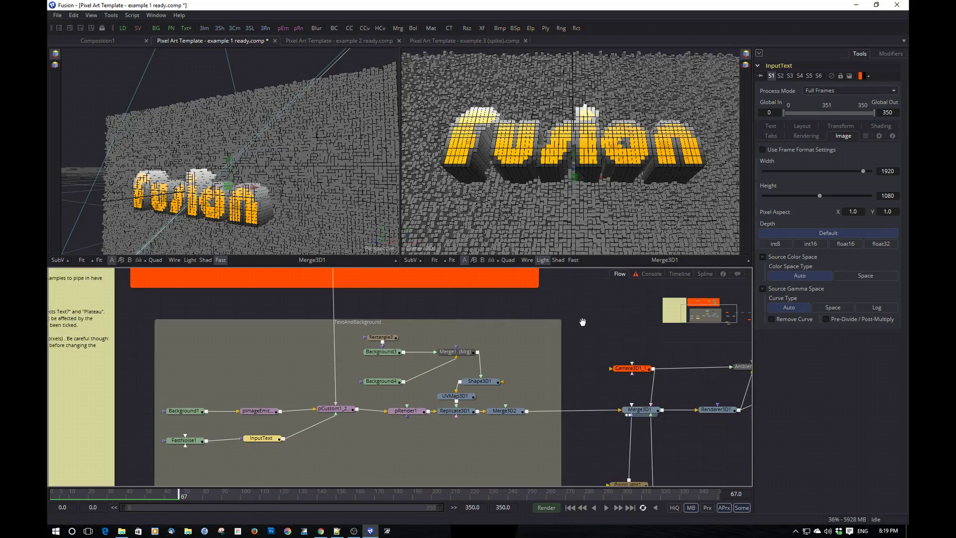
drag(573, 318, 626, 429)
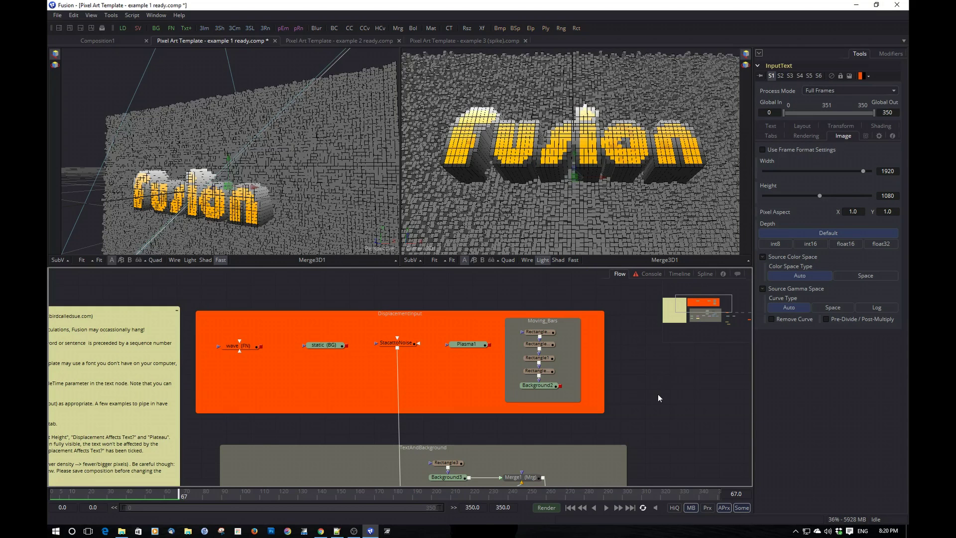
drag(662, 402, 592, 256)
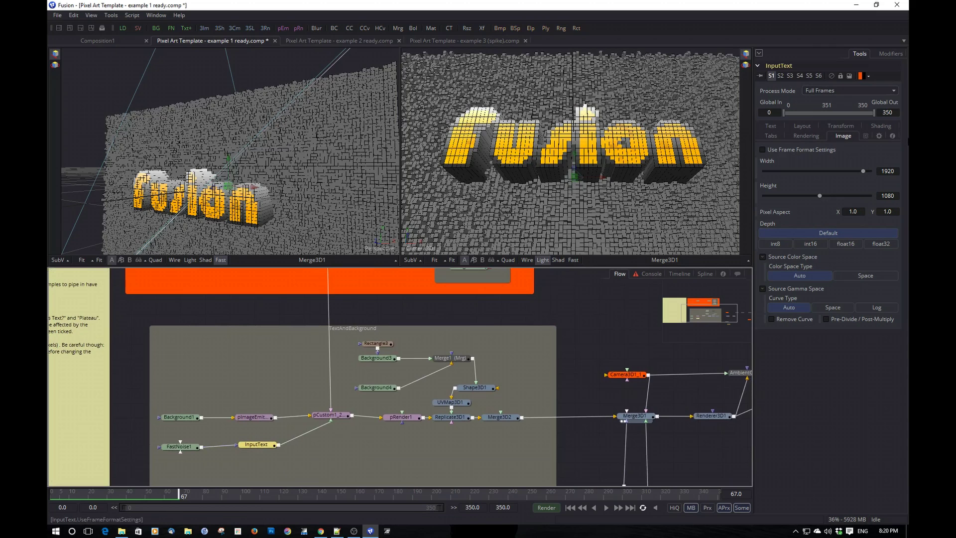
- Change the orange gradient stop of InputText's shading element 1 to white
click(881, 126)
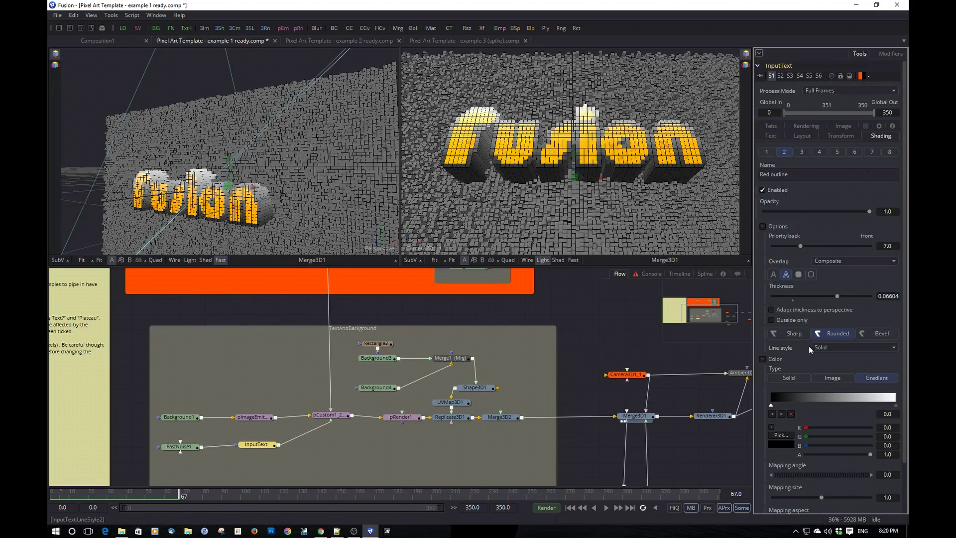
click(767, 152)
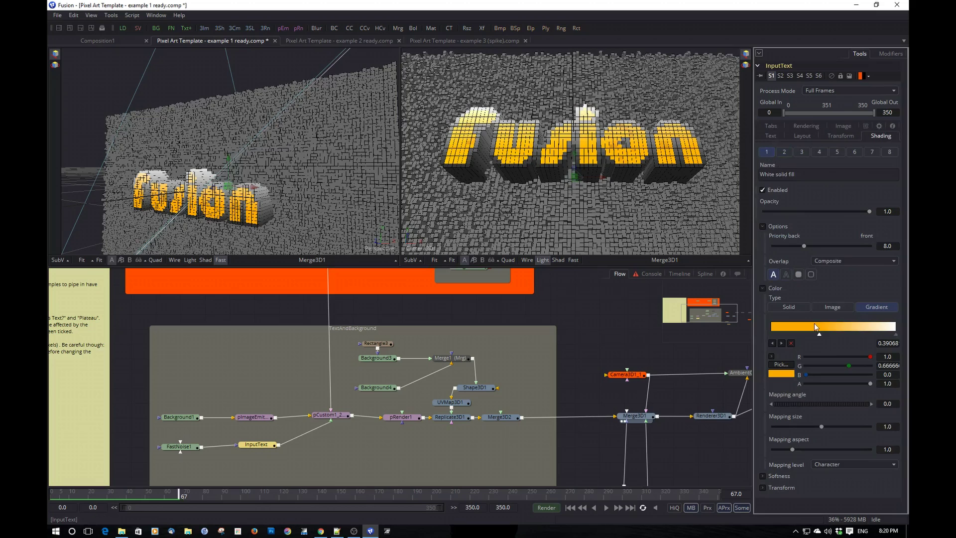
click(781, 372)
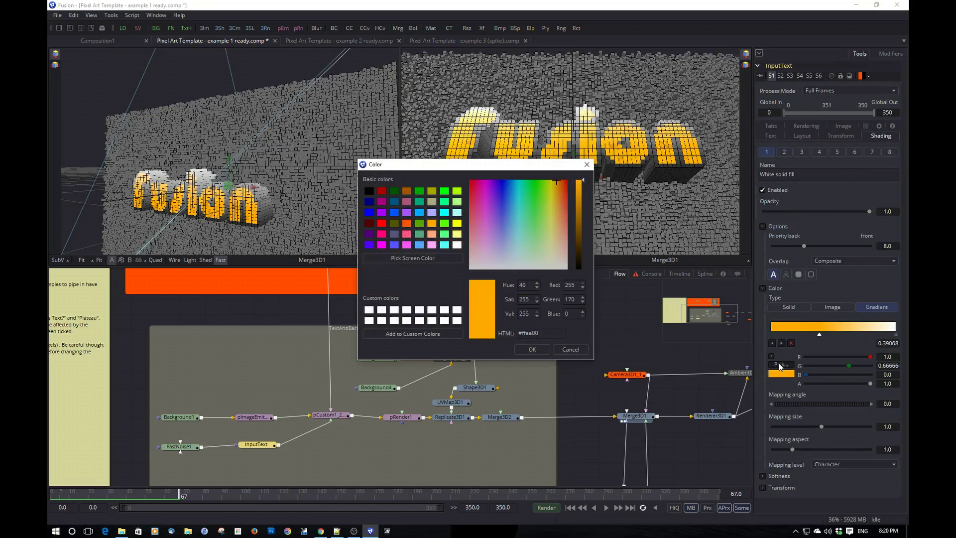
click(456, 245)
click(531, 350)
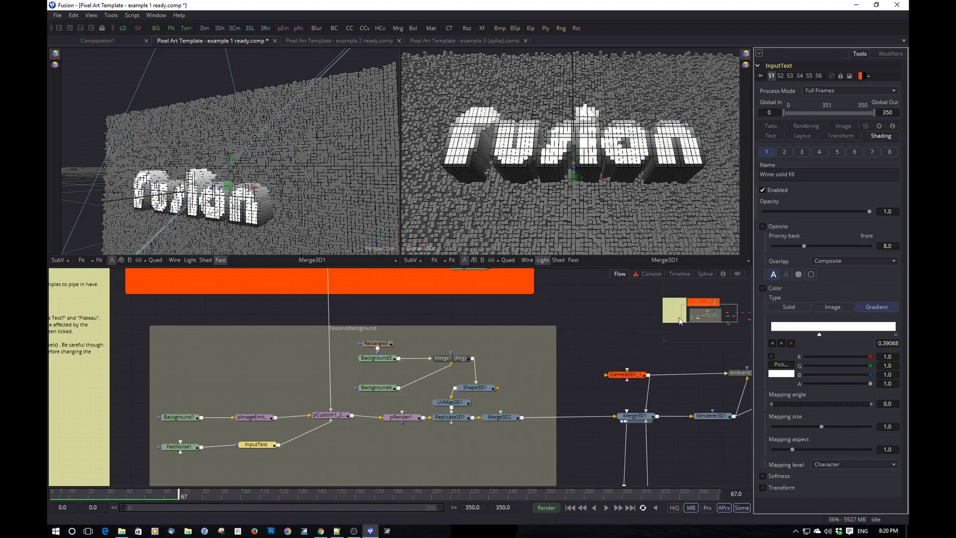
- Change InputText's shading element 2 from a gradient to a solid red (#ff0000) fill
click(785, 151)
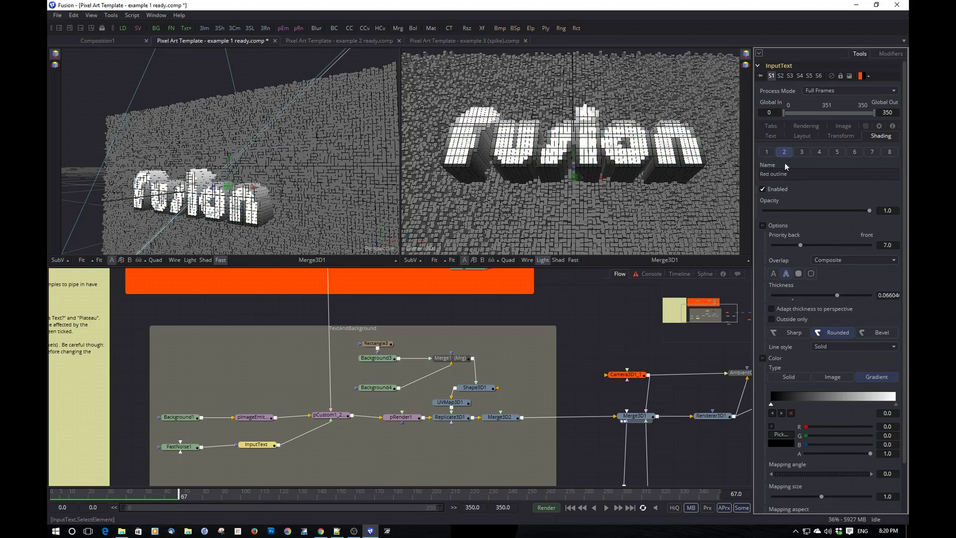
click(794, 378)
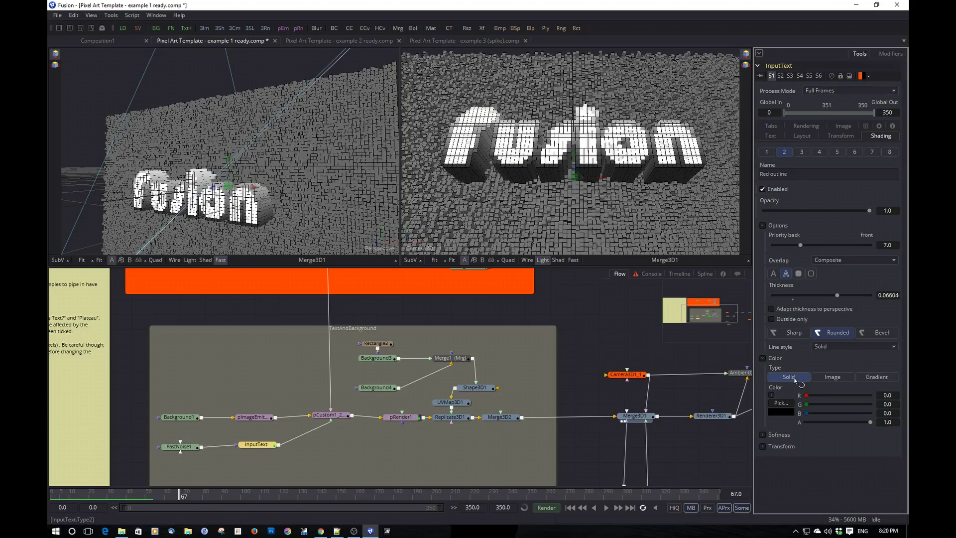
click(781, 404)
click(381, 220)
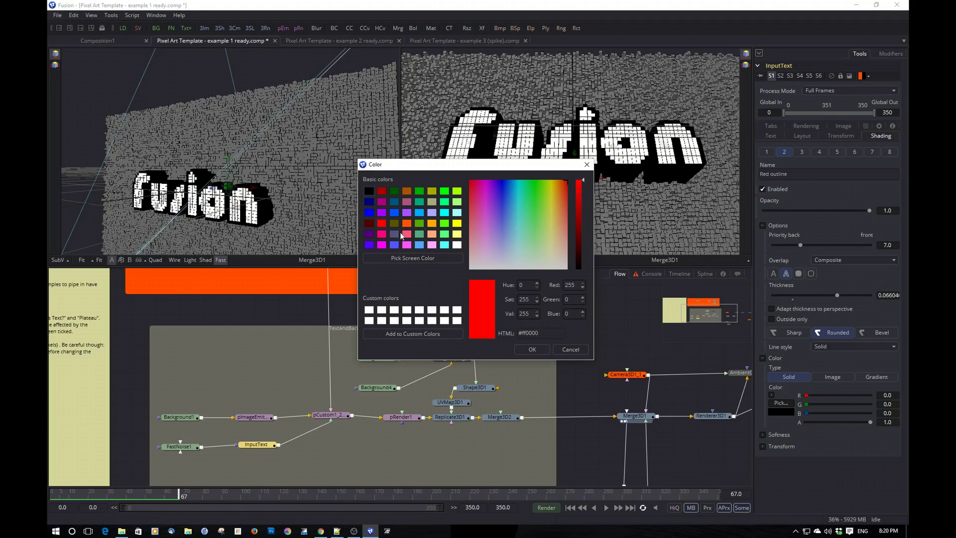
click(532, 350)
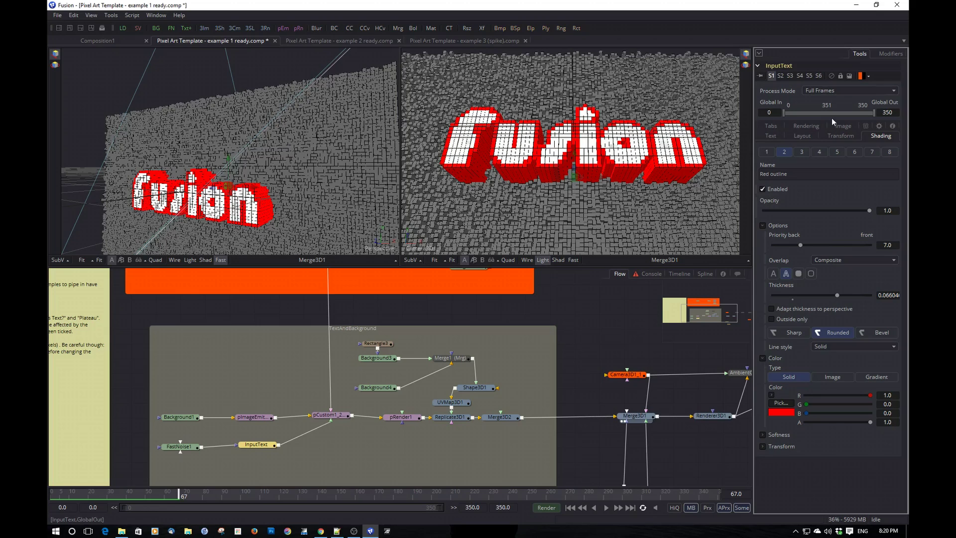
- Review InputText's text, counter and CycleTime settings, and the number controls of the pCustom1_2_2_1 node
click(771, 136)
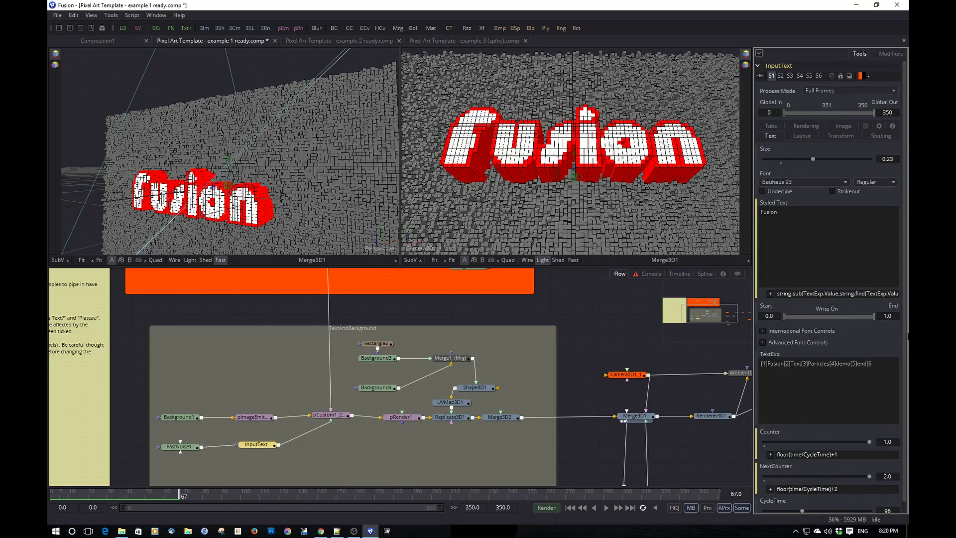
scroll(817, 323, down, 1)
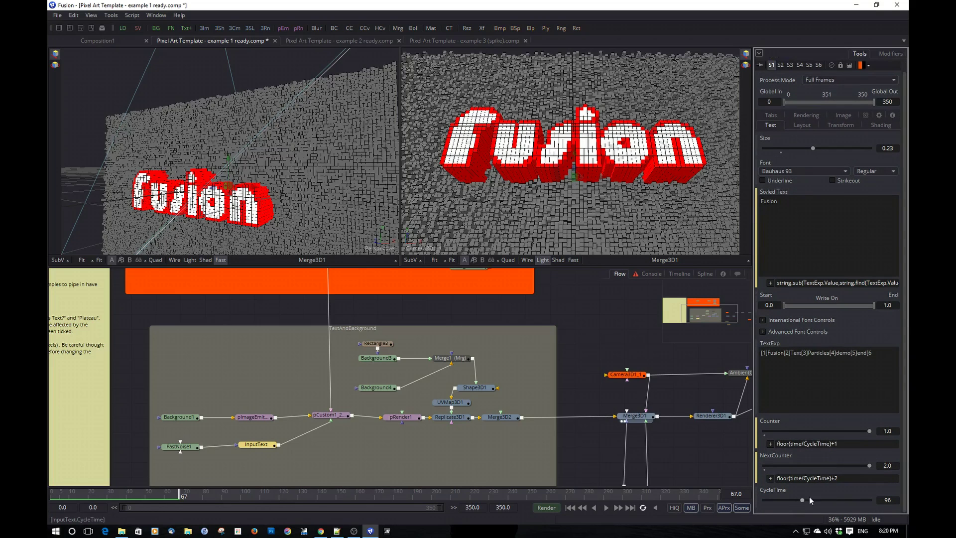
click(330, 417)
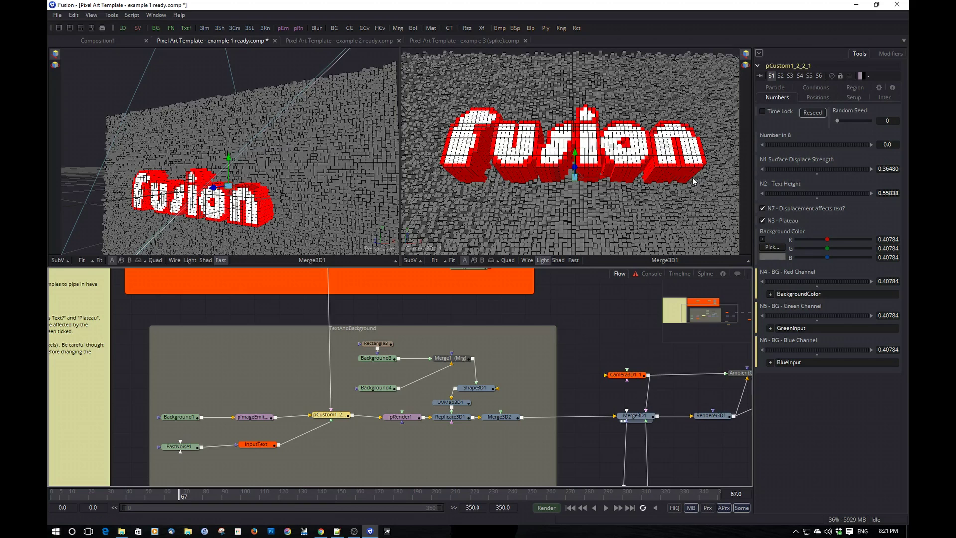
drag(575, 302, 595, 376)
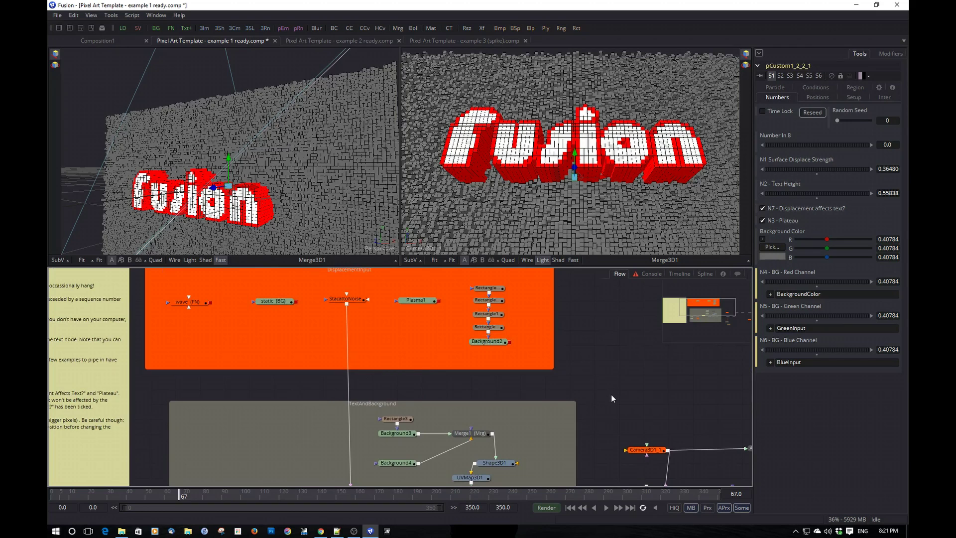
drag(617, 399, 591, 336)
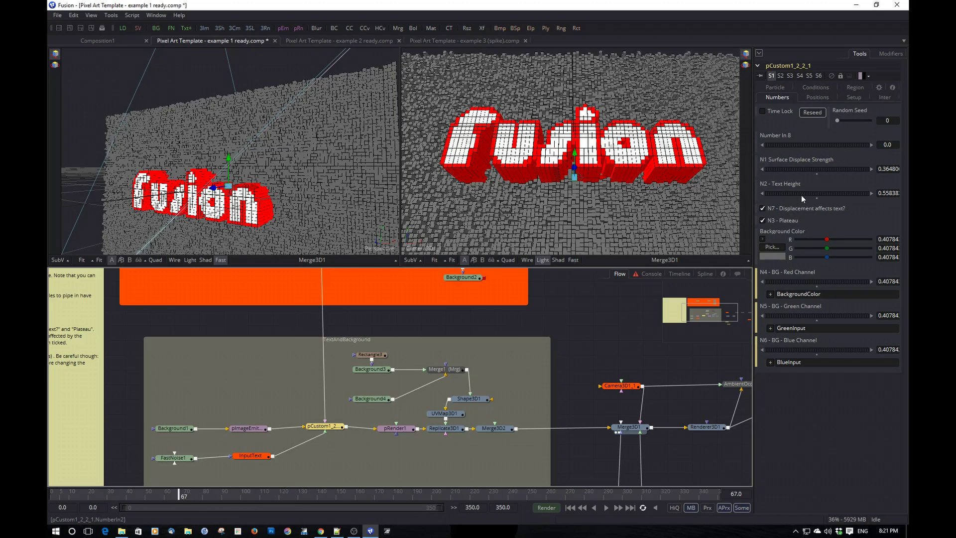
- Set pCustom1_2_2_1's N2 Text Height to about 0.713, trying the text with N3 Plateau disabled before enabling it again
drag(832, 193, 815, 195)
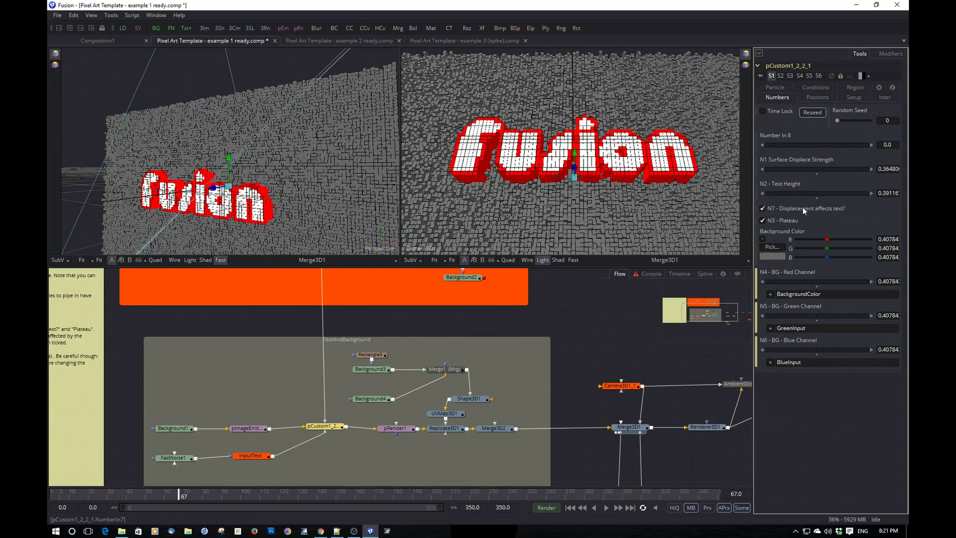
double_click(803, 194)
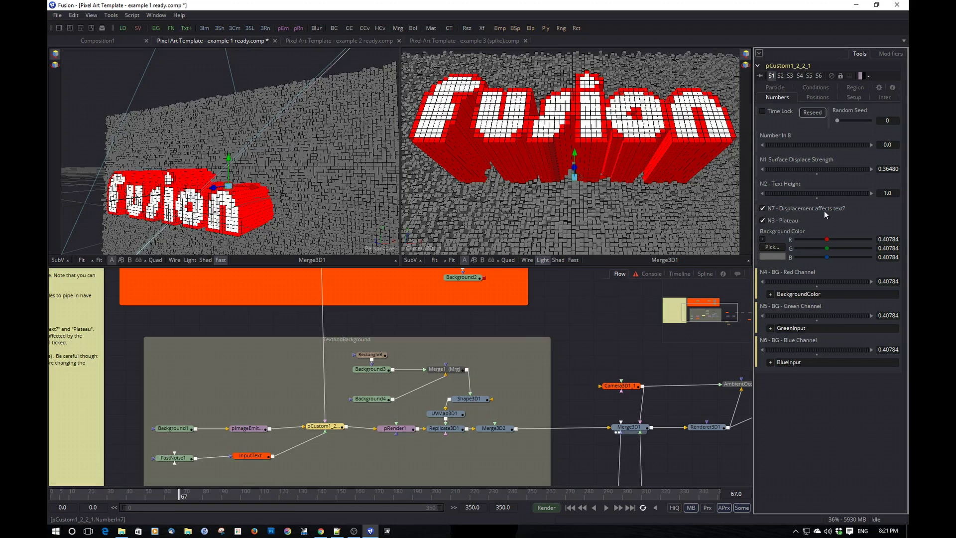
click(784, 219)
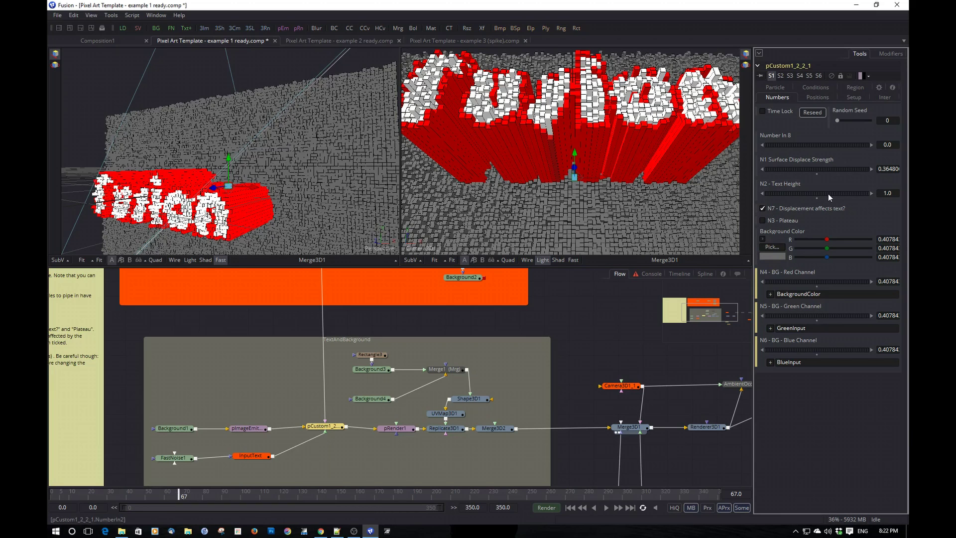
drag(829, 193, 799, 194)
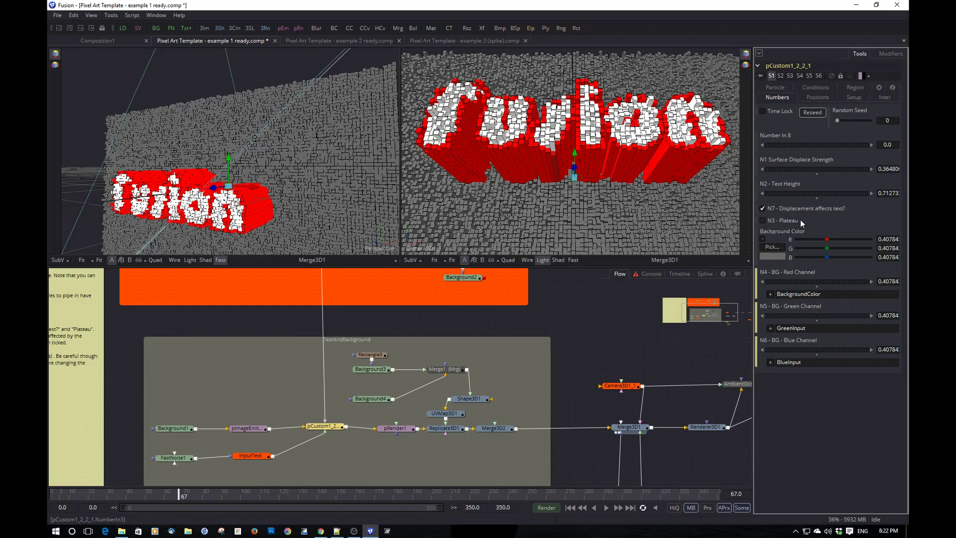
click(763, 221)
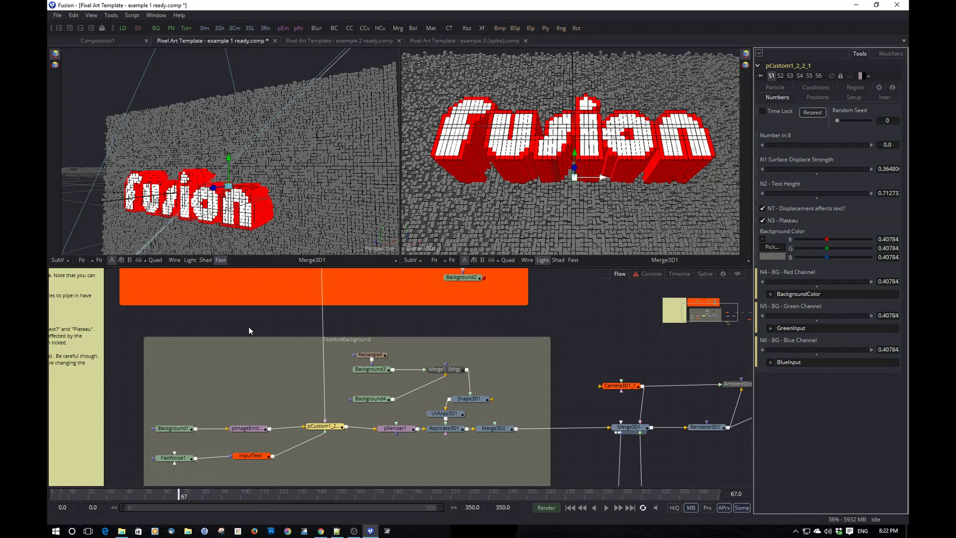
- Inspect the pCustom1_2_2_1 number settings in the Pixel Art Template example 2 composition, and return to the example 1 composition
click(356, 41)
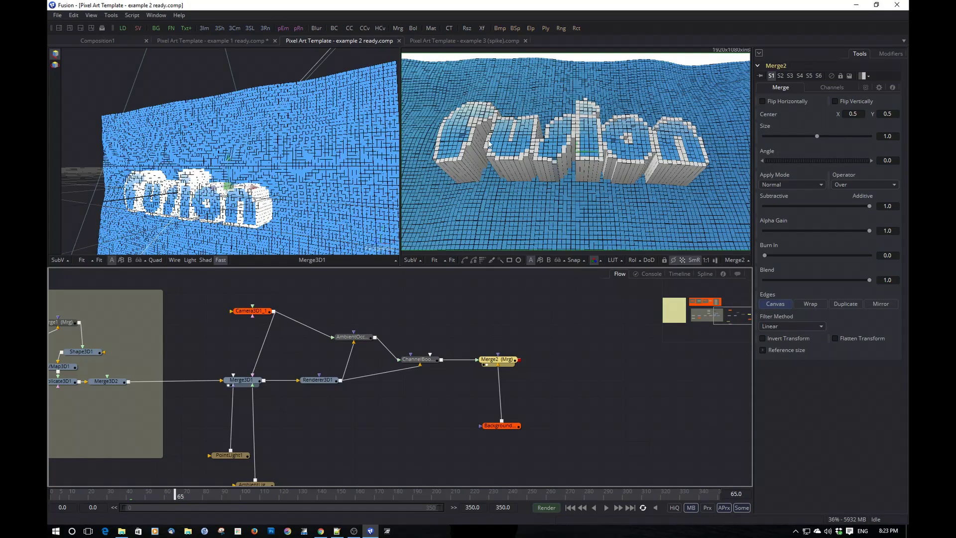
drag(283, 428, 689, 446)
click(343, 398)
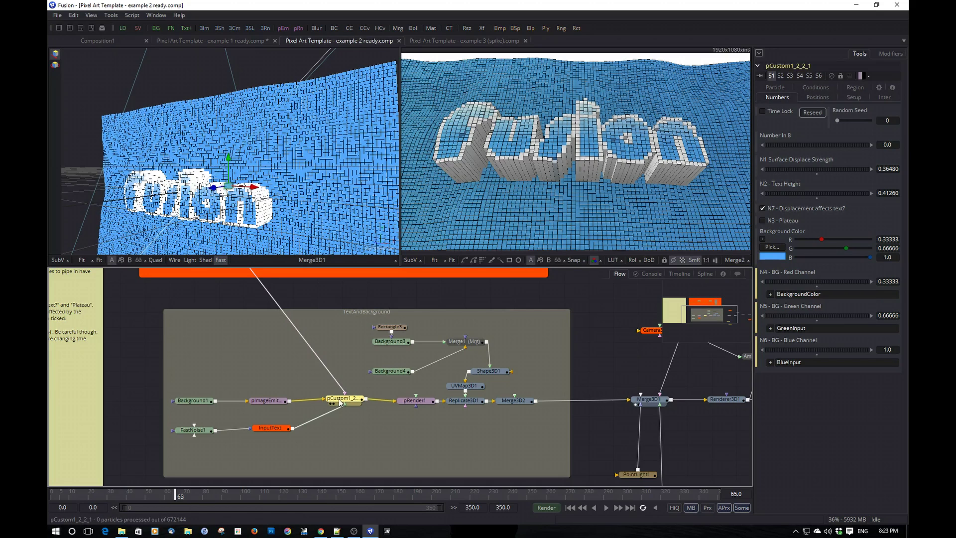
click(238, 41)
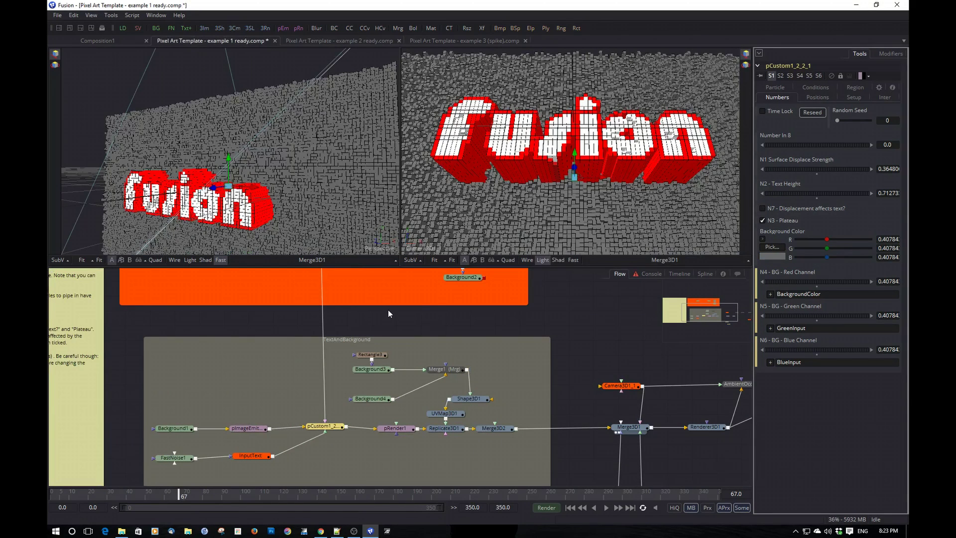
- Set pCustom1_2_2_1's Background Color to orange #ffaa00
click(772, 247)
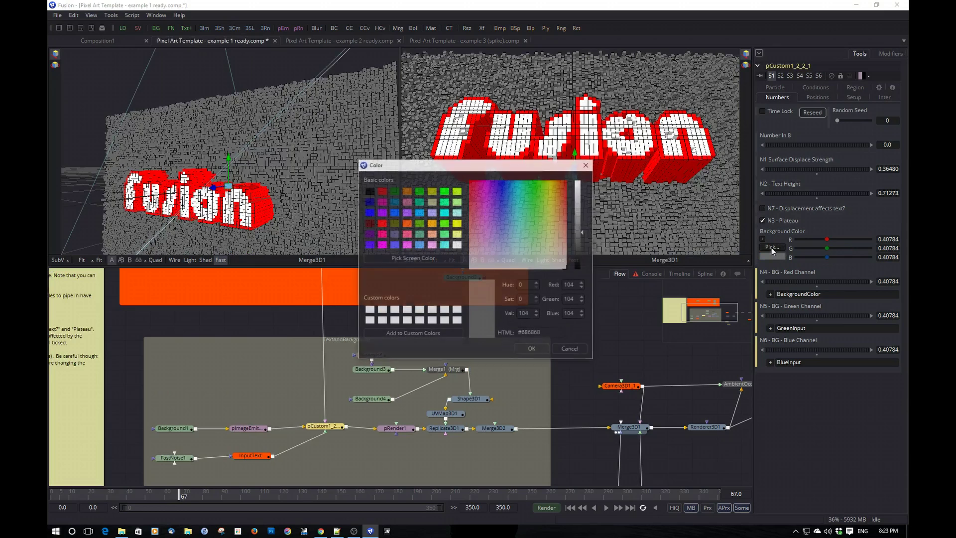
click(432, 223)
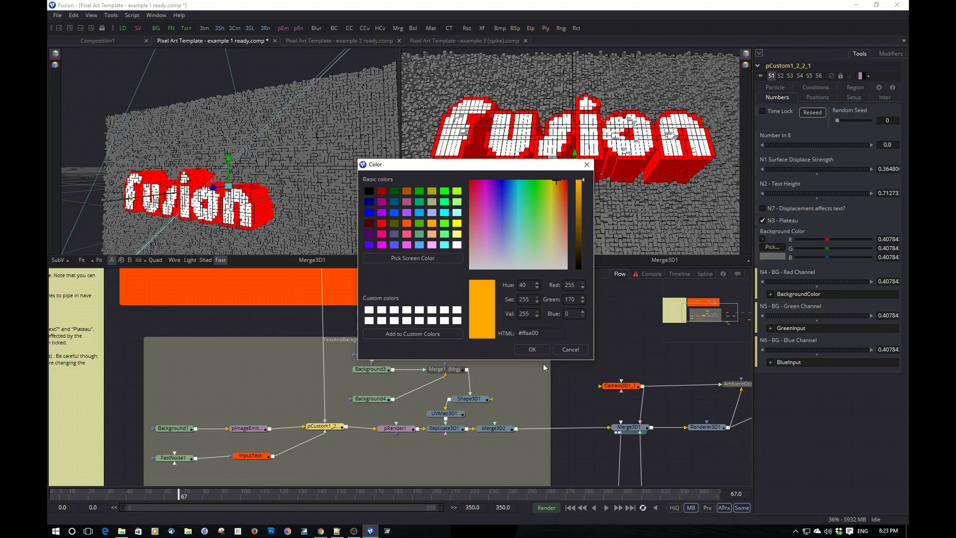
click(532, 349)
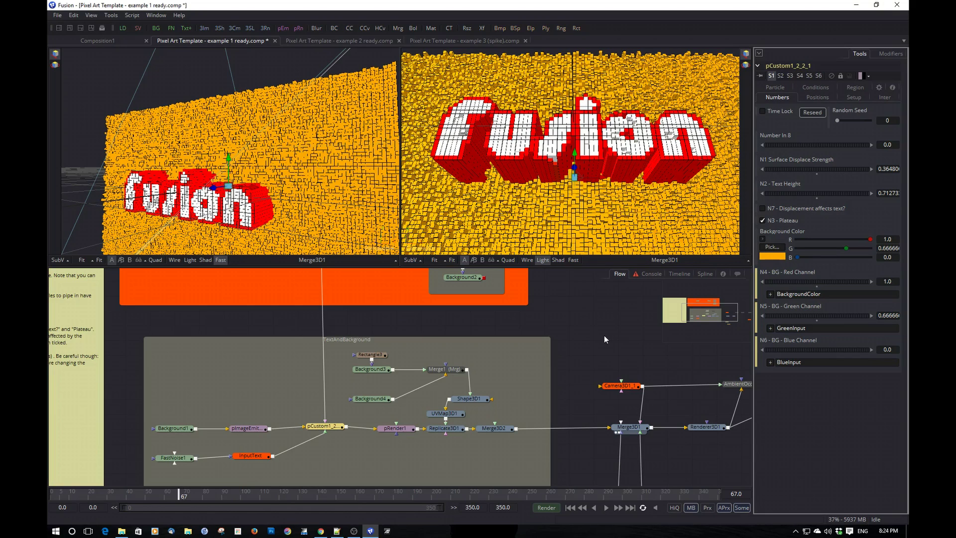
- Examine pCustom1_2_2_1's particle expressions for Z position and the red, green and blue channels, and return to its number controls
drag(588, 338, 630, 386)
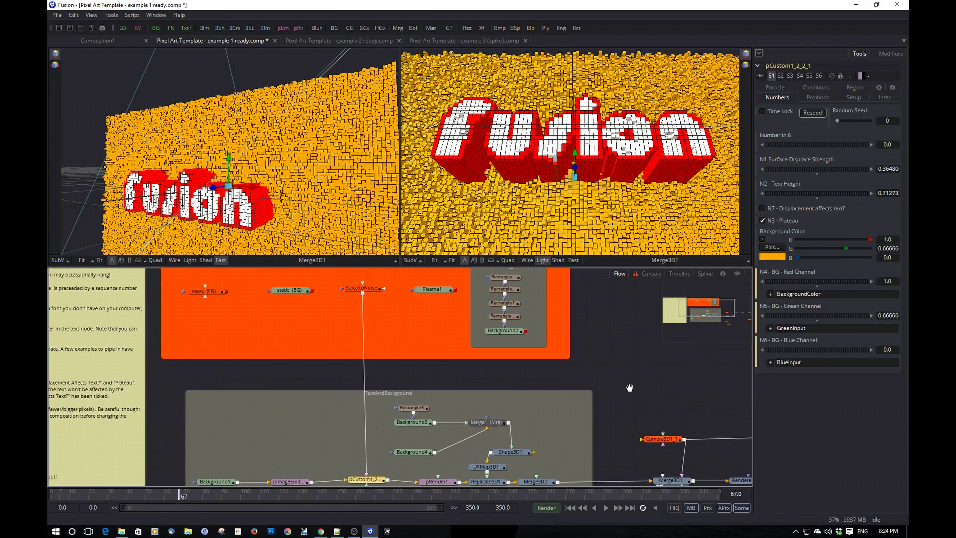
click(774, 85)
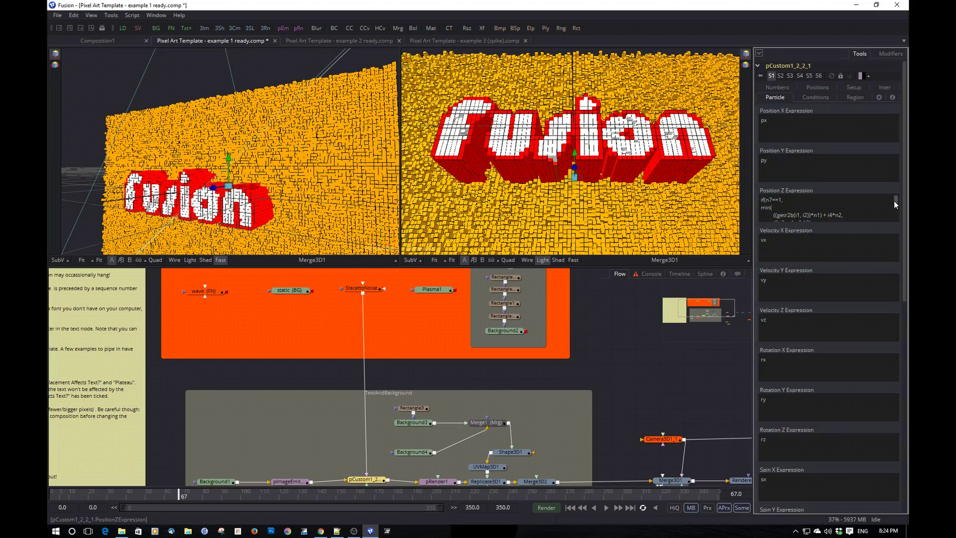
drag(894, 201, 894, 218)
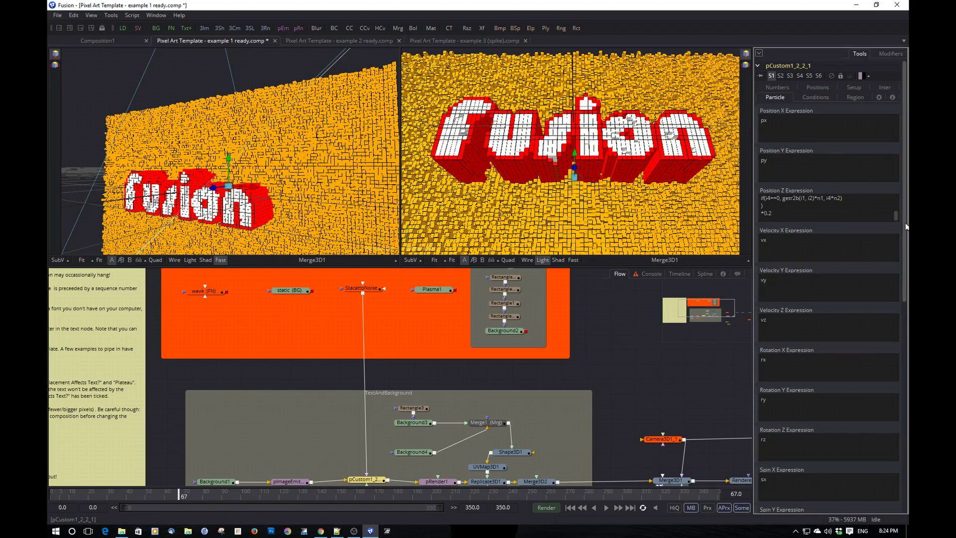
scroll(838, 290, down, 10)
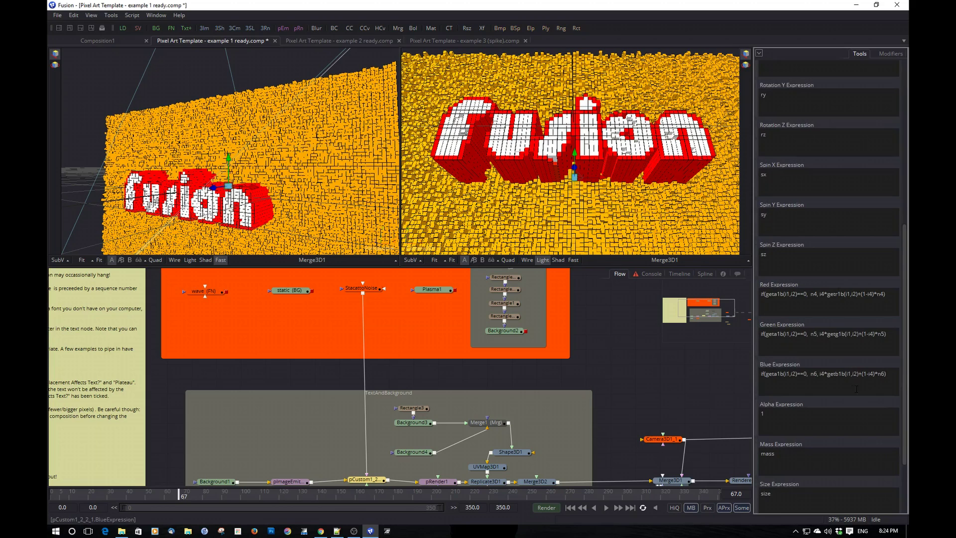
scroll(908, 384, up, 1)
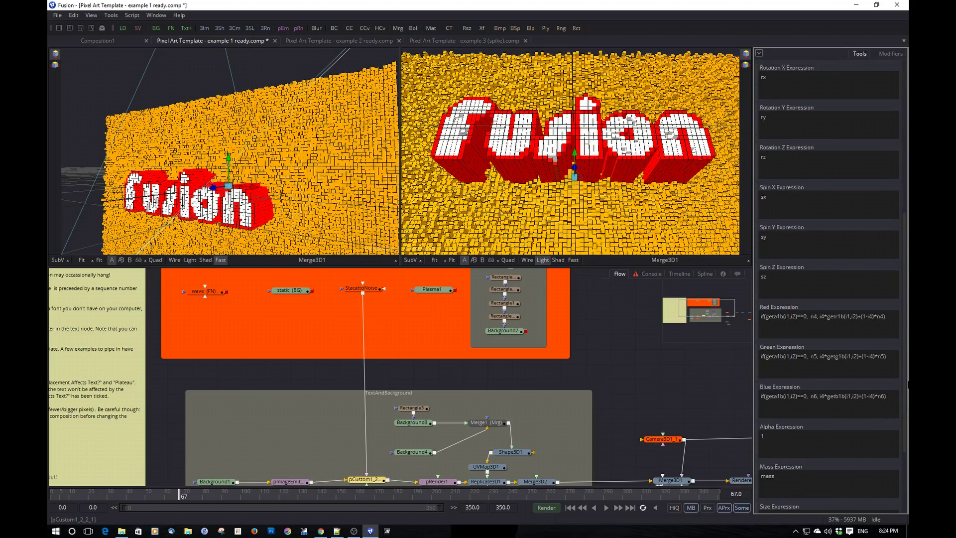
drag(908, 383, 907, 222)
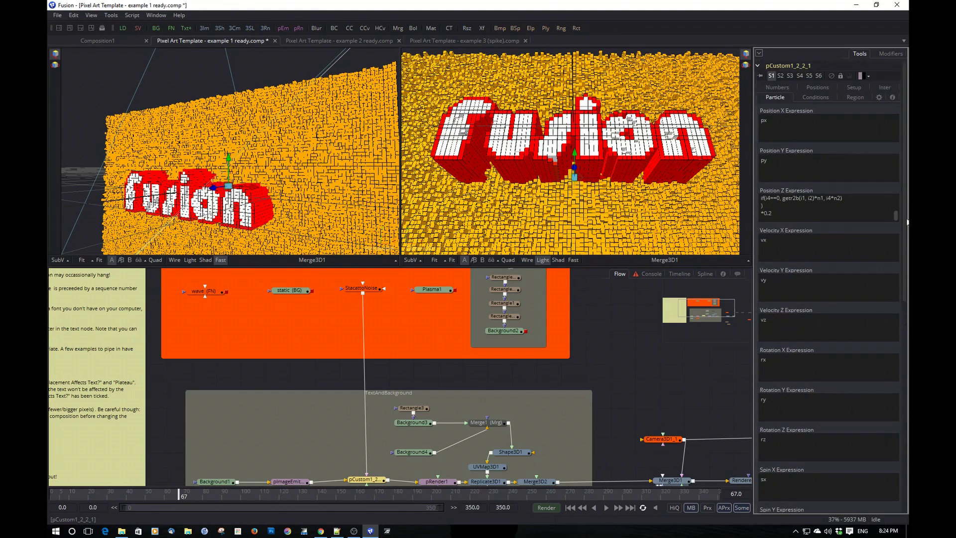
click(777, 89)
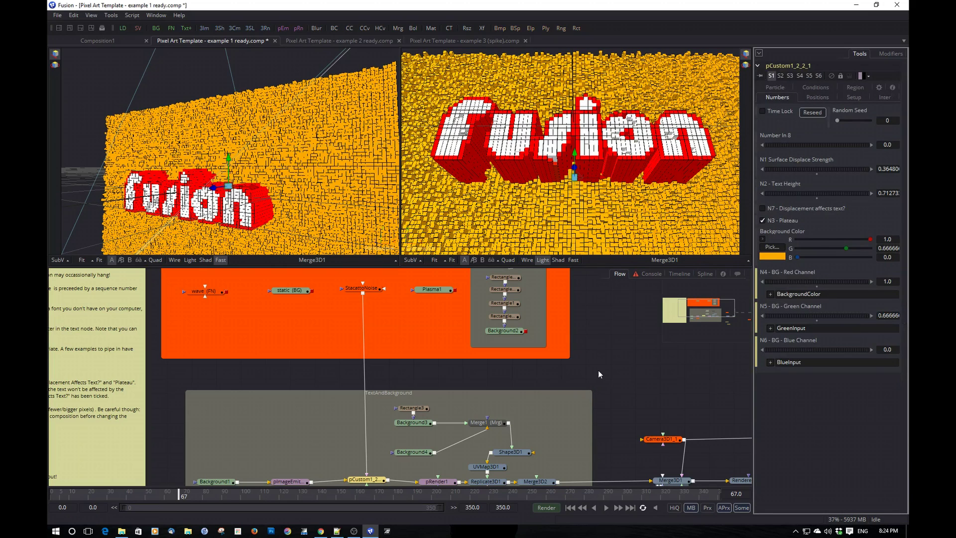
- Display the wave FastNoise node from the Example1 displacement group in the second viewer
click(210, 296)
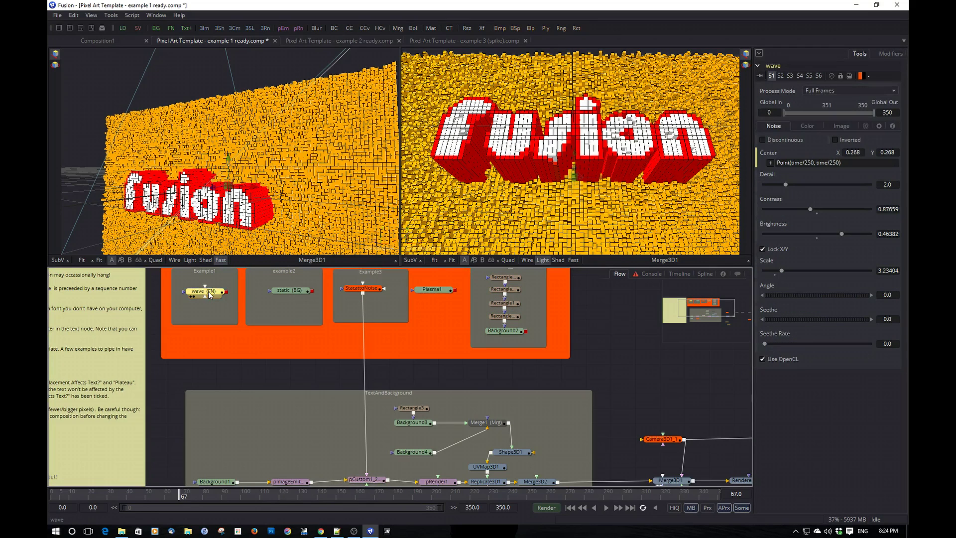
key(2)
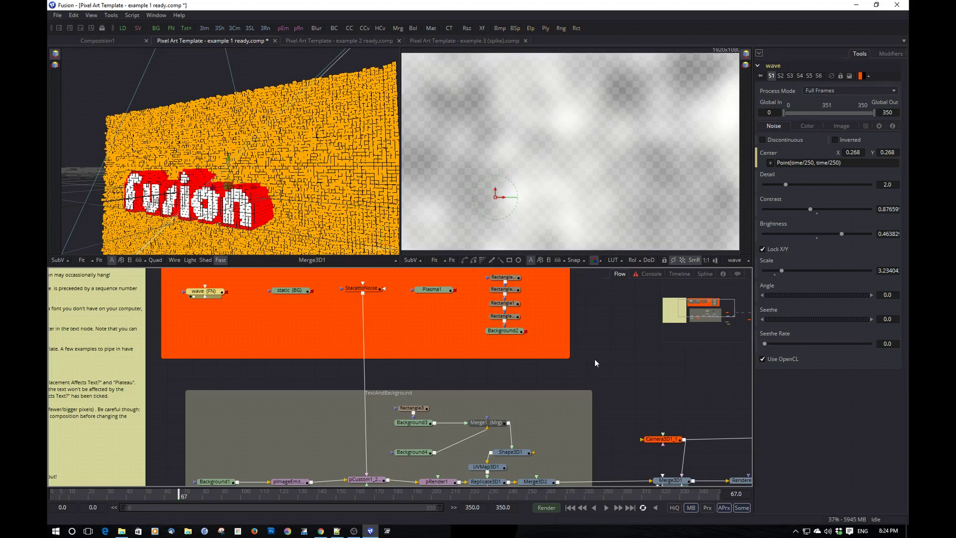
- Disconnect the staccato noise from pCustom1_2_2_1 and connect the wave node to its Image 2 input as displacement
drag(594, 363, 617, 353)
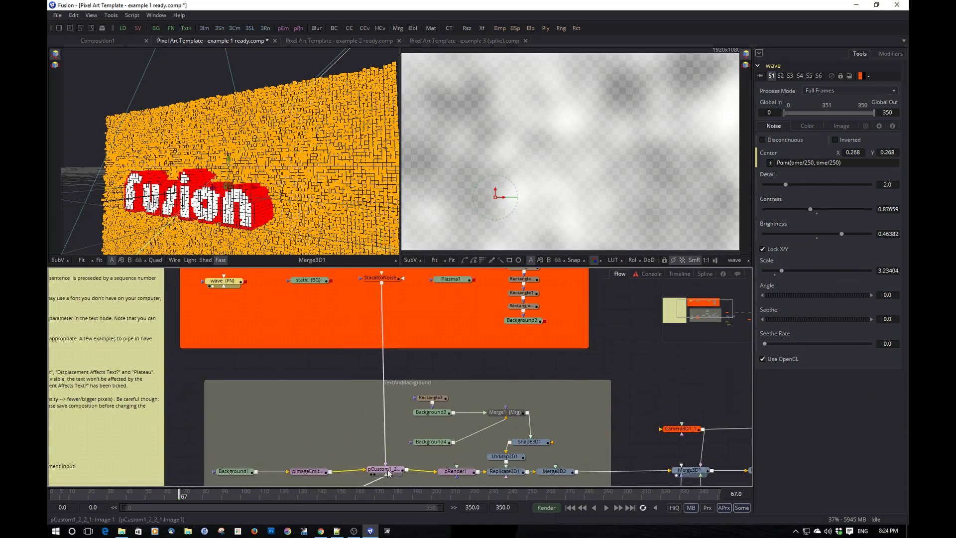
click(385, 450)
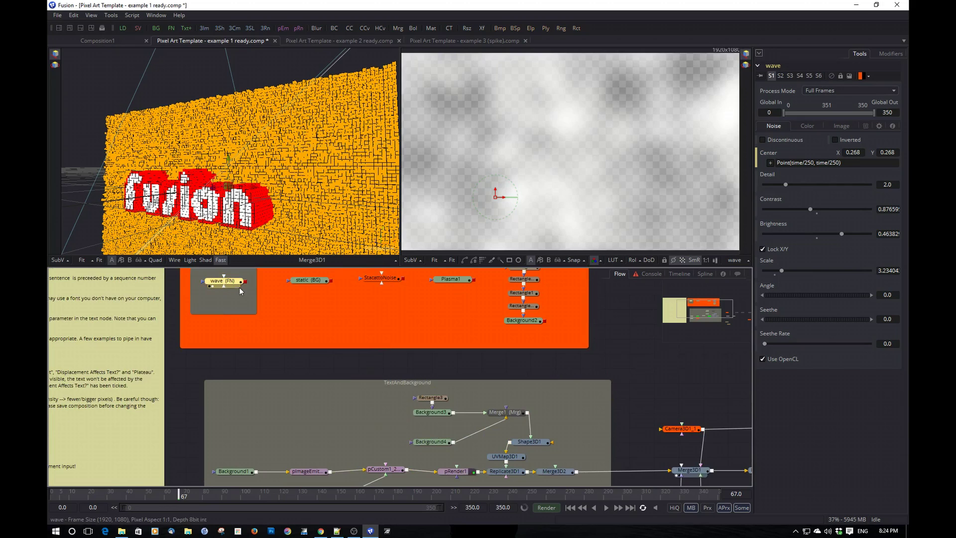
drag(245, 281, 387, 469)
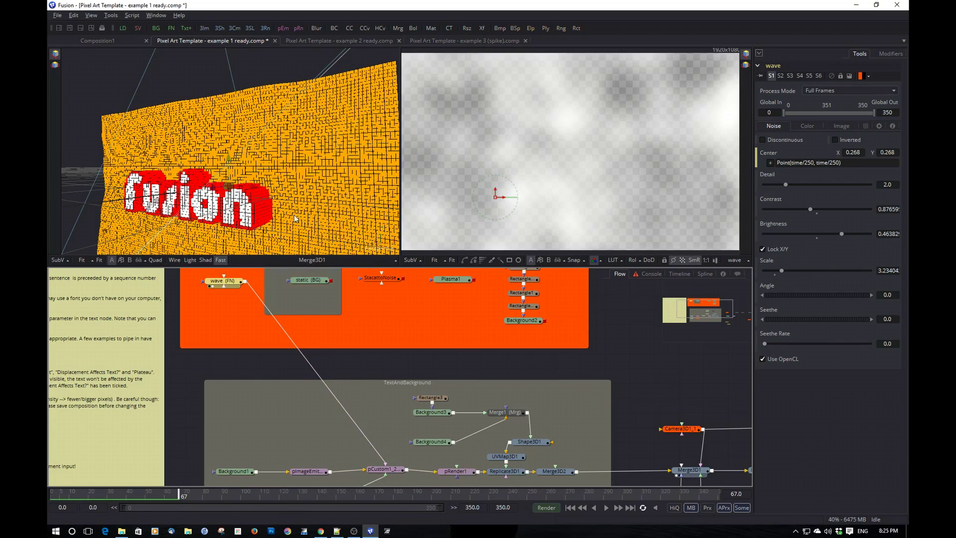
drag(257, 203, 301, 191)
drag(328, 227, 317, 225)
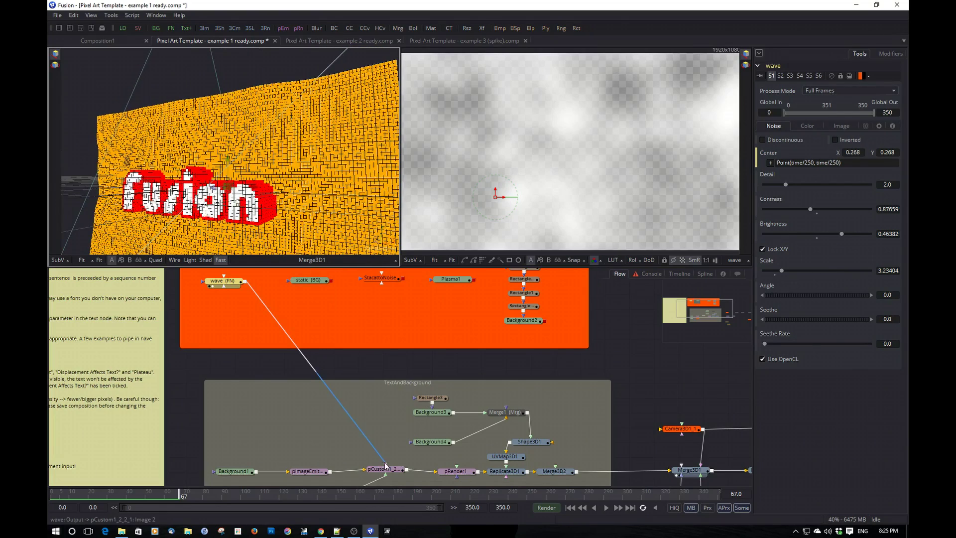
- Replace the wave connection with Plasma1 as pCustom1_2_2_1's displacement input, and check the 3D surface from the front
drag(388, 464, 418, 428)
drag(475, 282, 386, 464)
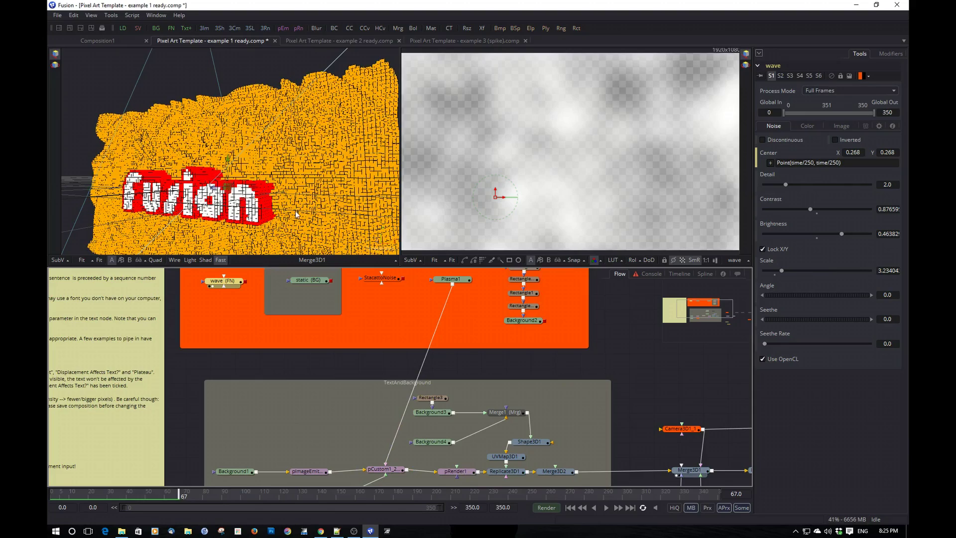
drag(288, 221, 357, 205)
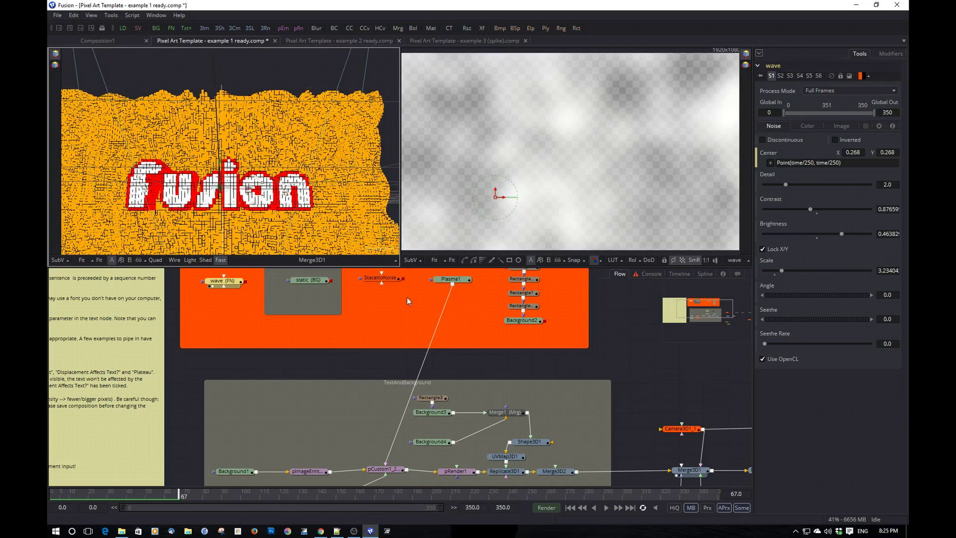
- Examine the Rectangle1_2 mask's animated center expression in the displacement group, and pImageEmitter1's X and Y density controls
mouse_move(379, 280)
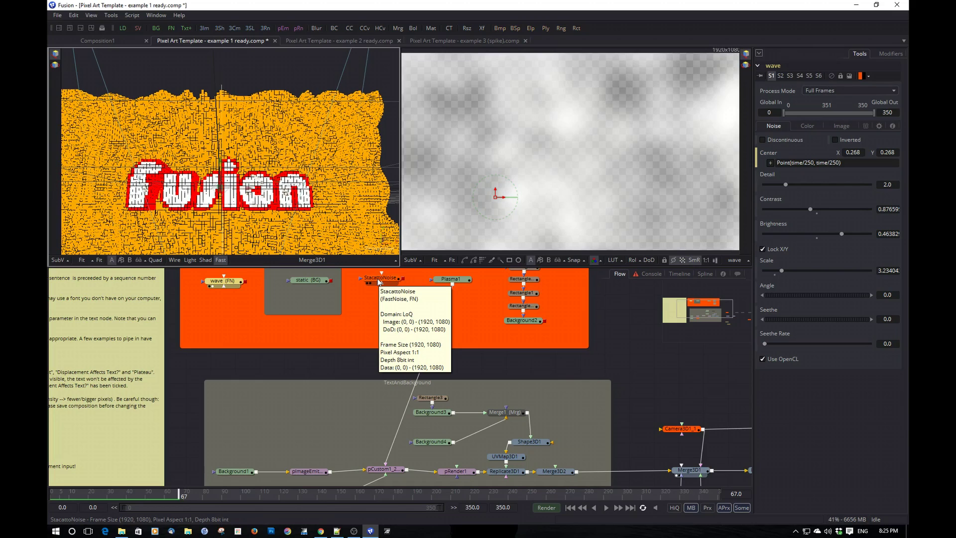
click(530, 281)
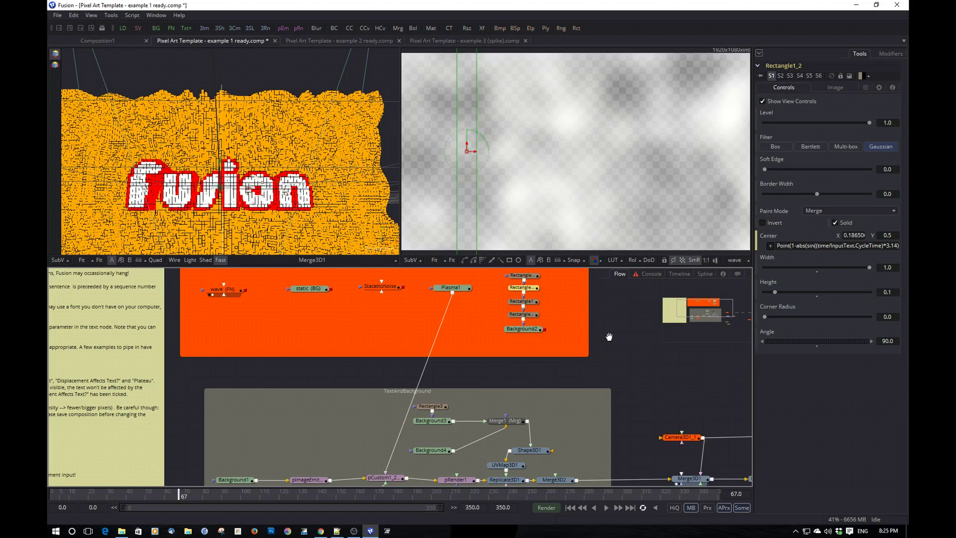
scroll(608, 336, down, 2)
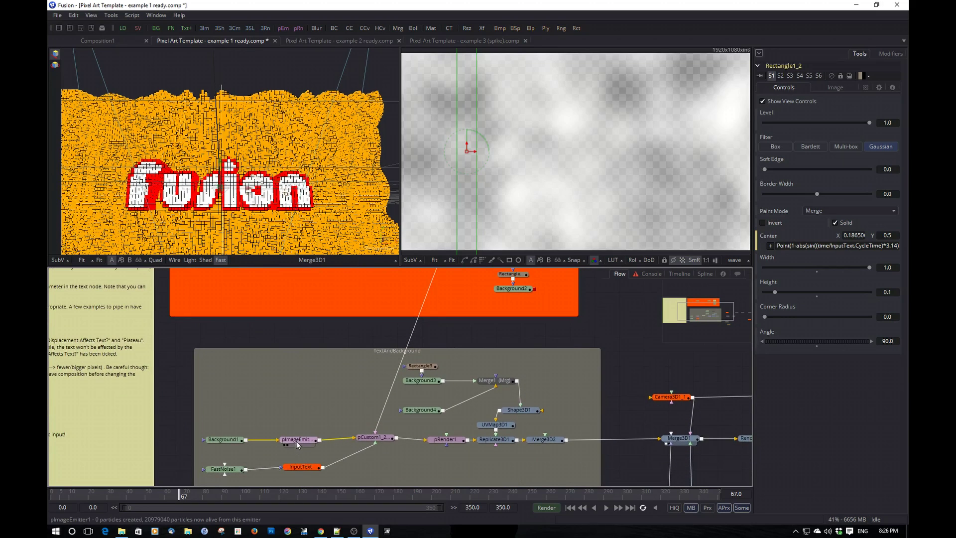
click(297, 441)
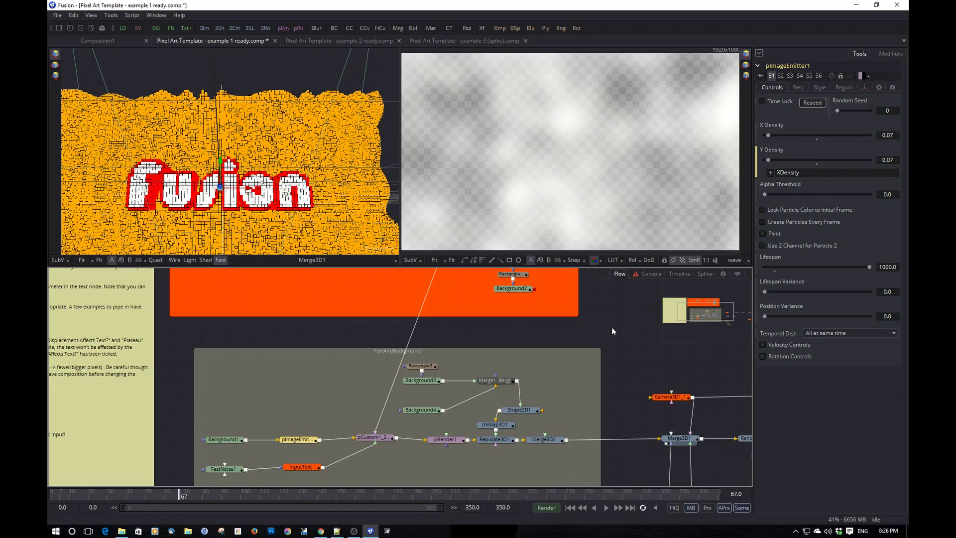
- Follow the flow past the 3D render nodes to its end and show the Merge2 node's settings
drag(612, 327, 546, 312)
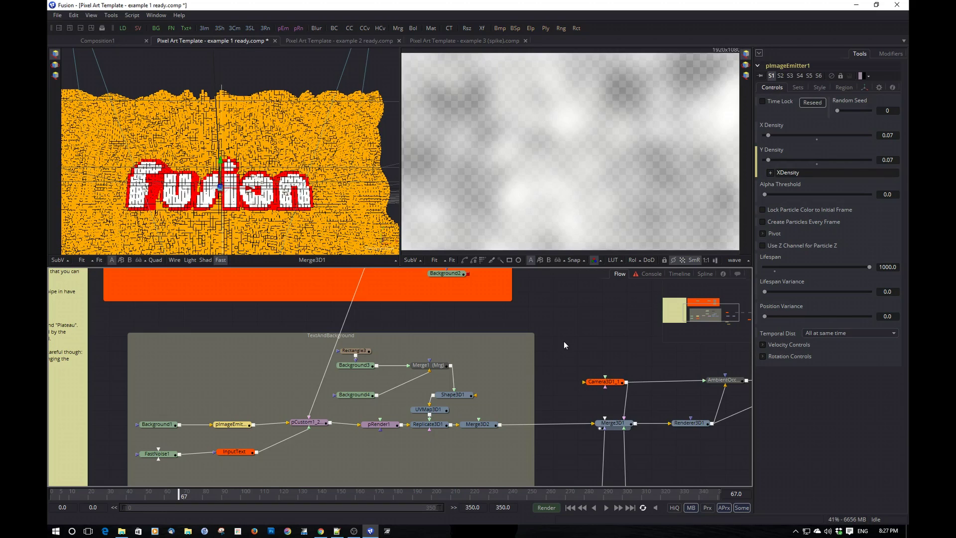
drag(572, 336, 312, 321)
click(642, 362)
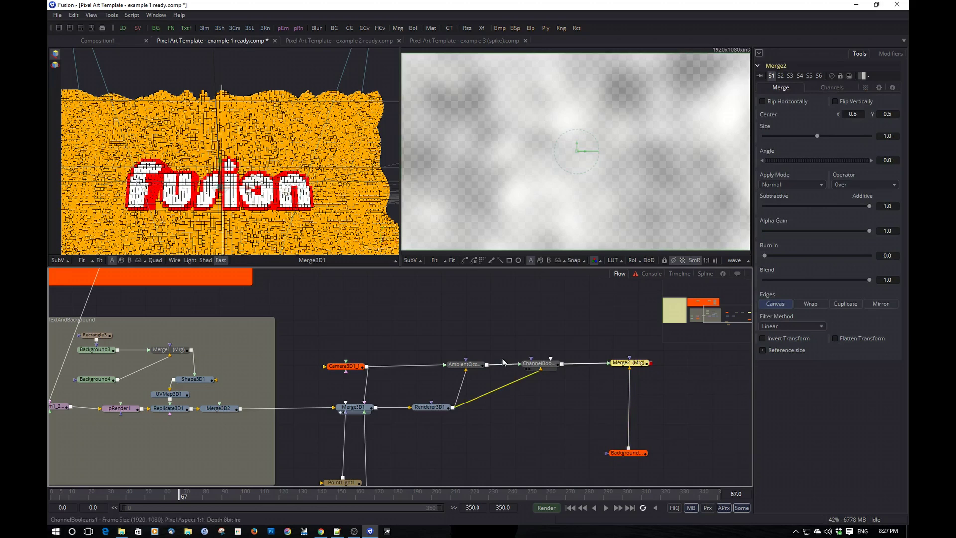
- Switch to the "Pixel Art Template - example 3 (spike).comp" composition and inspect its spiked text up close in both viewers
click(476, 41)
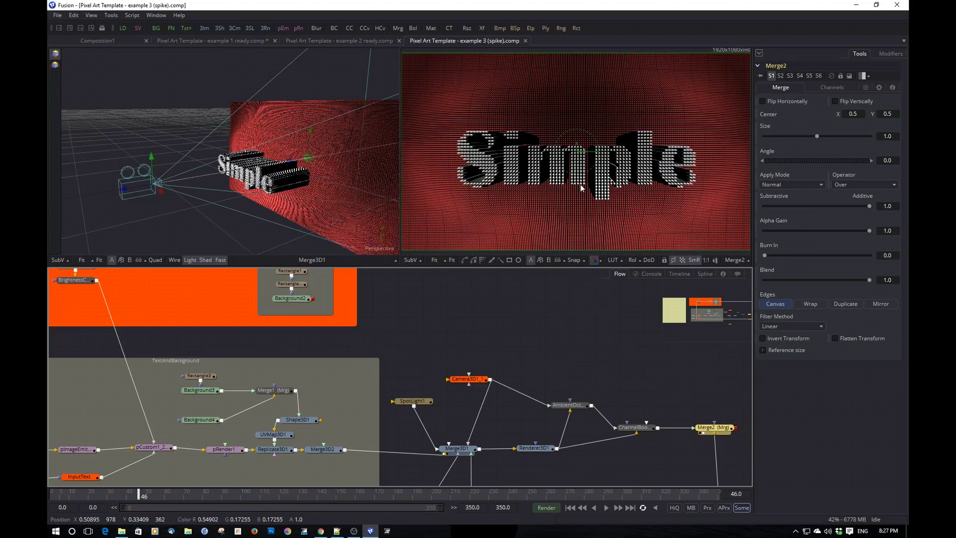
scroll(578, 189, up, 4)
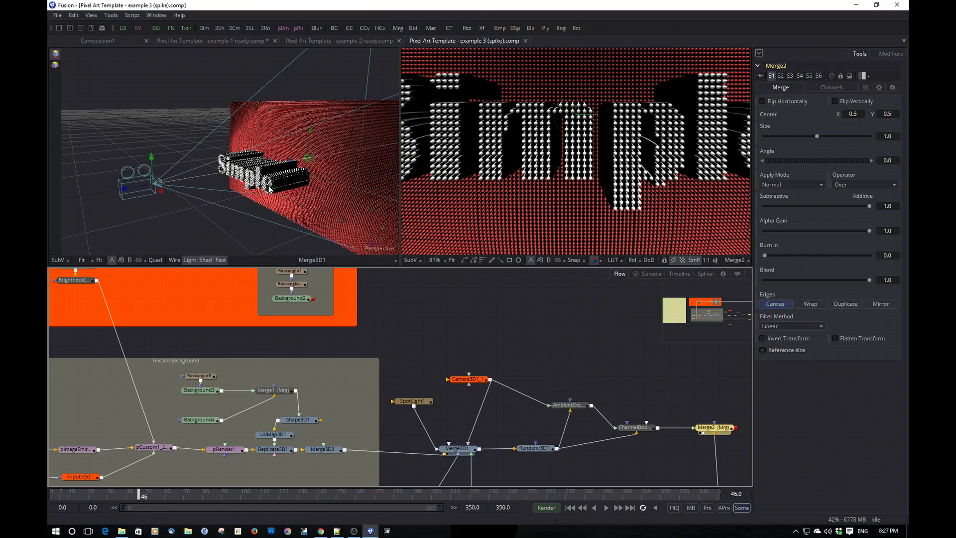
scroll(304, 212, up, 4)
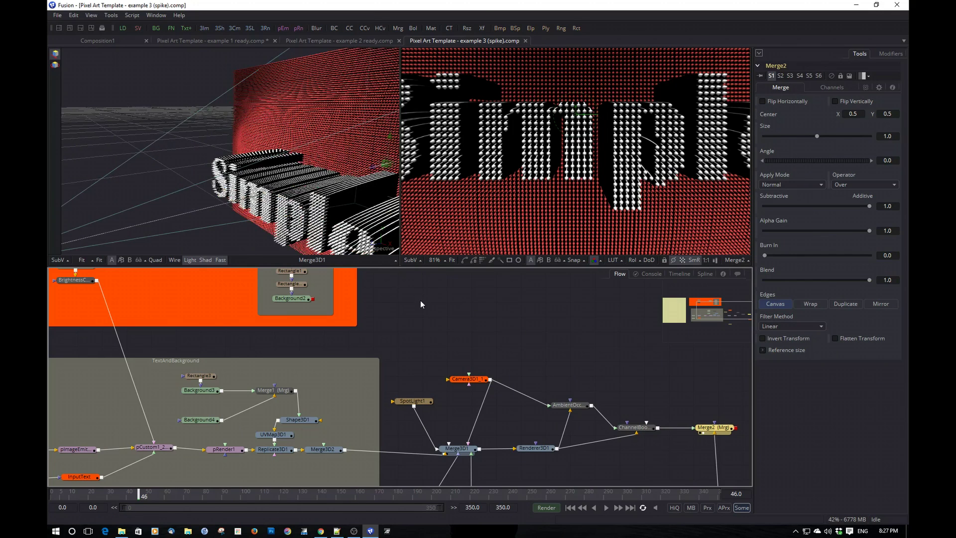
- Examine the shape and transform settings of Shape3D1 in the TextAndBackground group, including its scale on each axis
drag(424, 301, 540, 290)
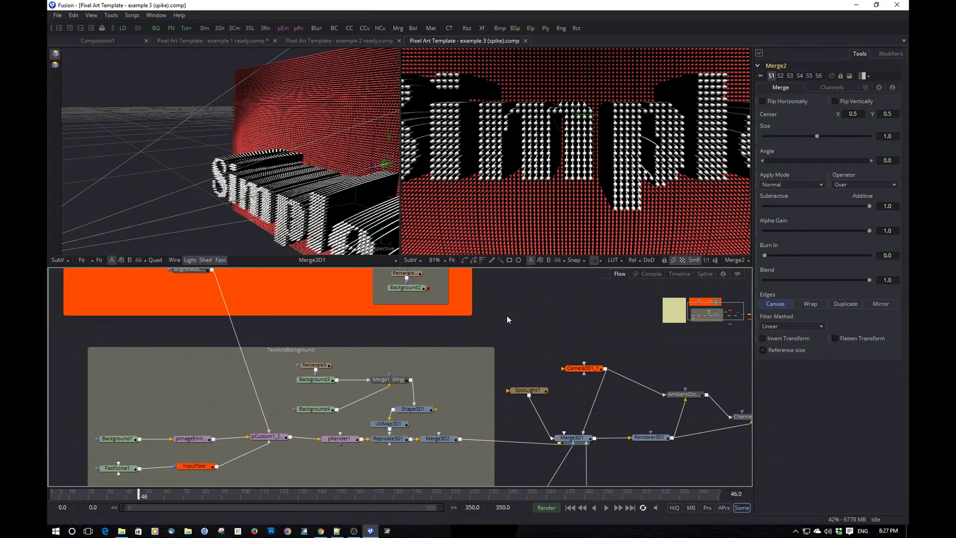
click(412, 411)
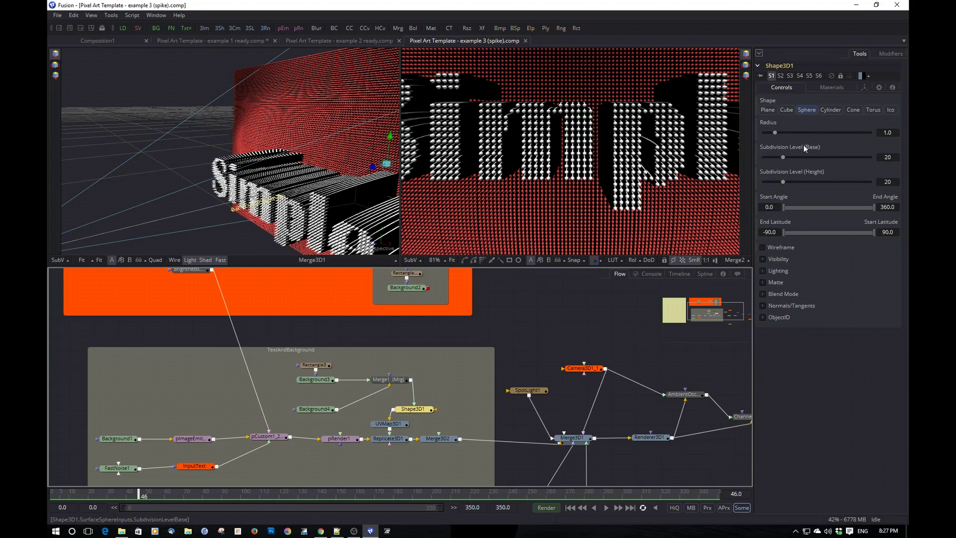
click(864, 87)
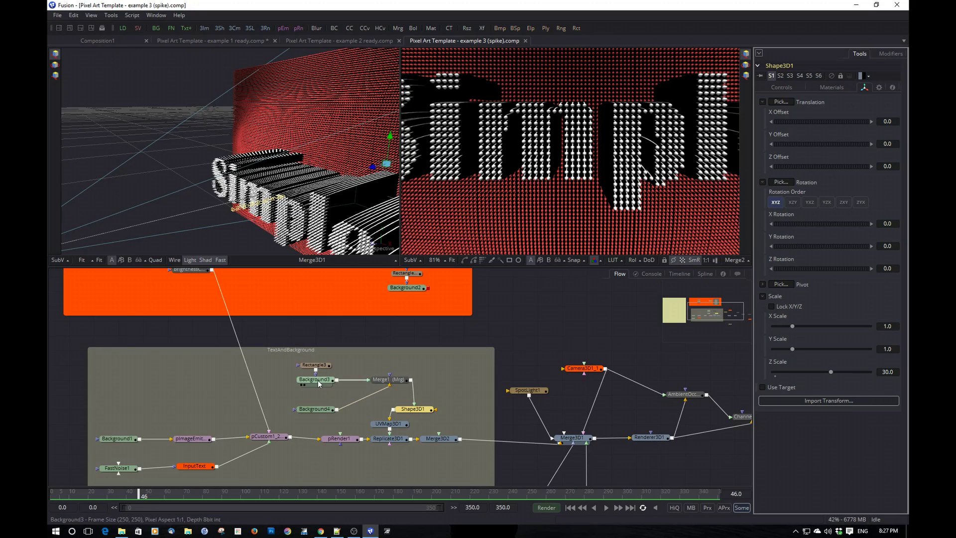
mouse_move(318, 381)
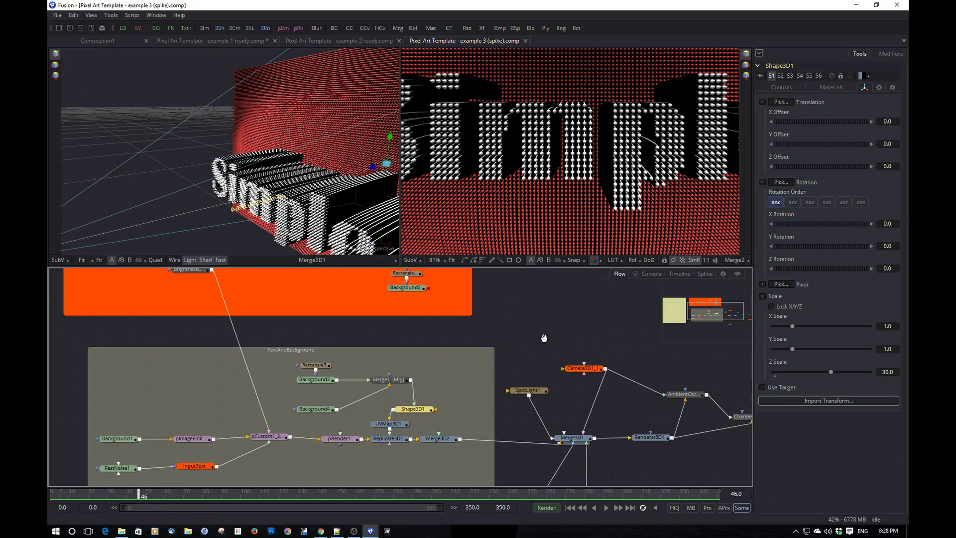
- Show the Camera3D1_1 controls and look over the lights, renderer and final merge nodes of the spike example
drag(544, 338, 423, 327)
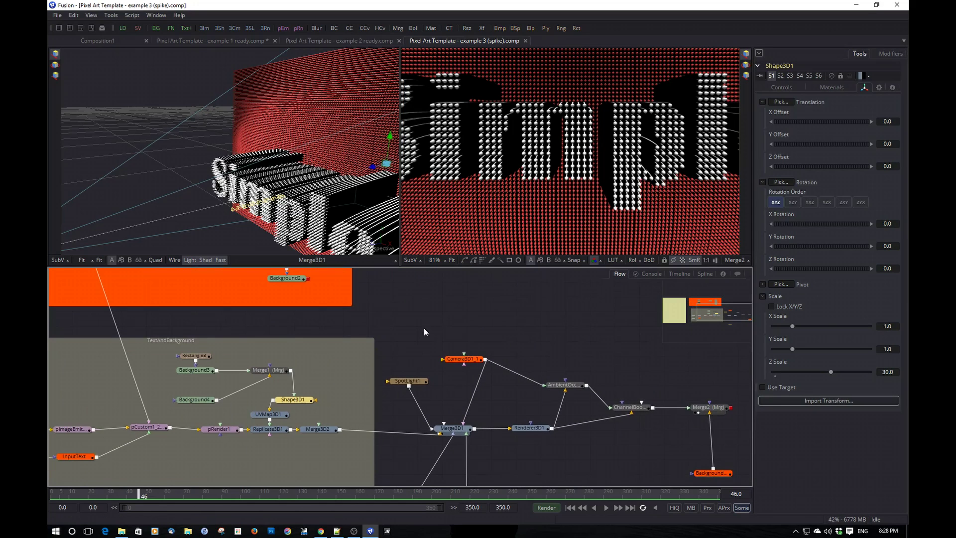
click(467, 361)
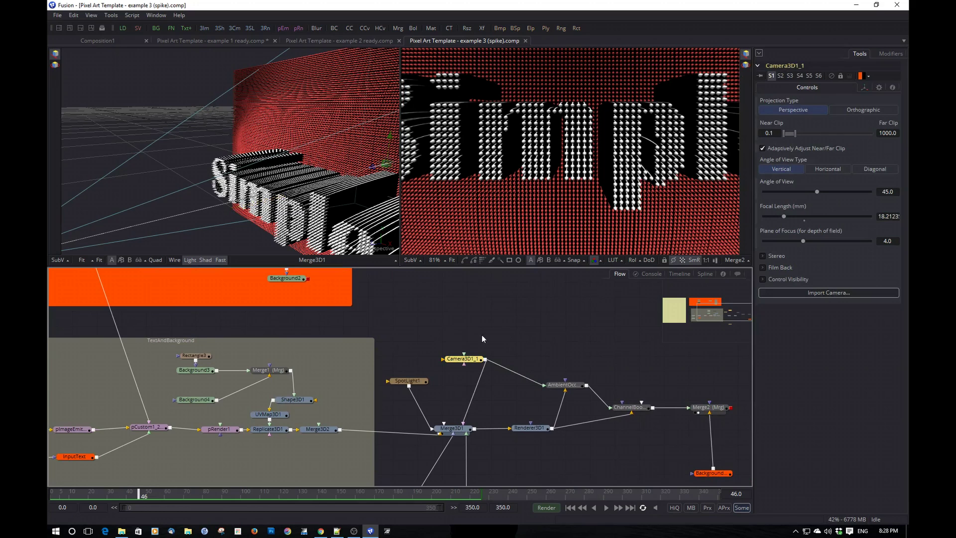
drag(557, 335, 496, 302)
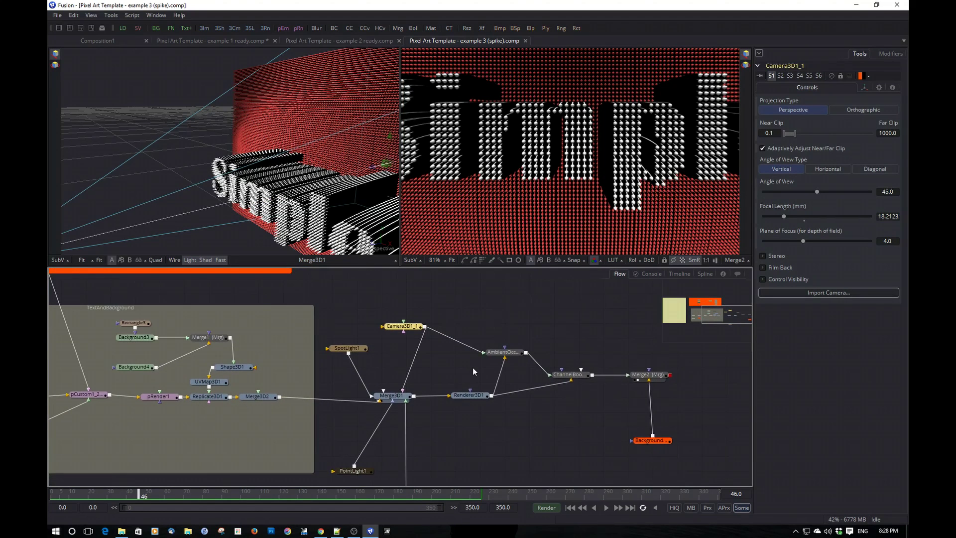